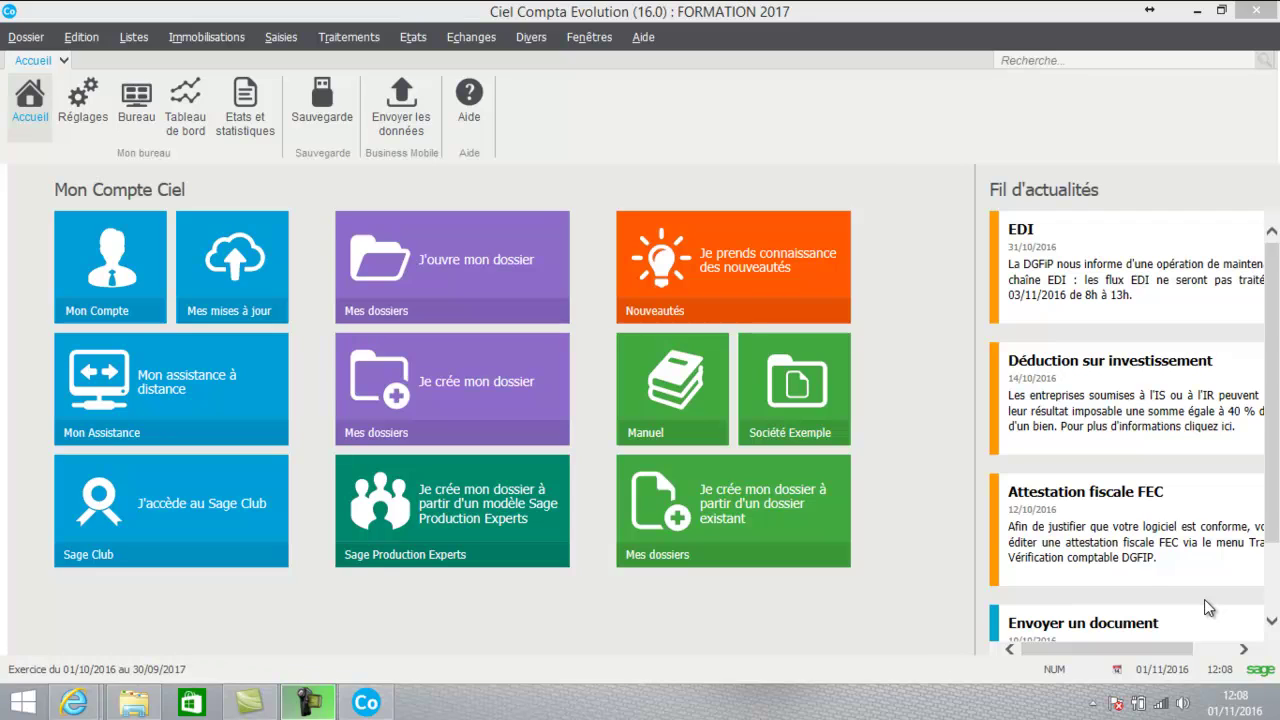
Step: Open the list of accounting journals and review the settings of the A-nouveaux journal
left_click(126, 38)
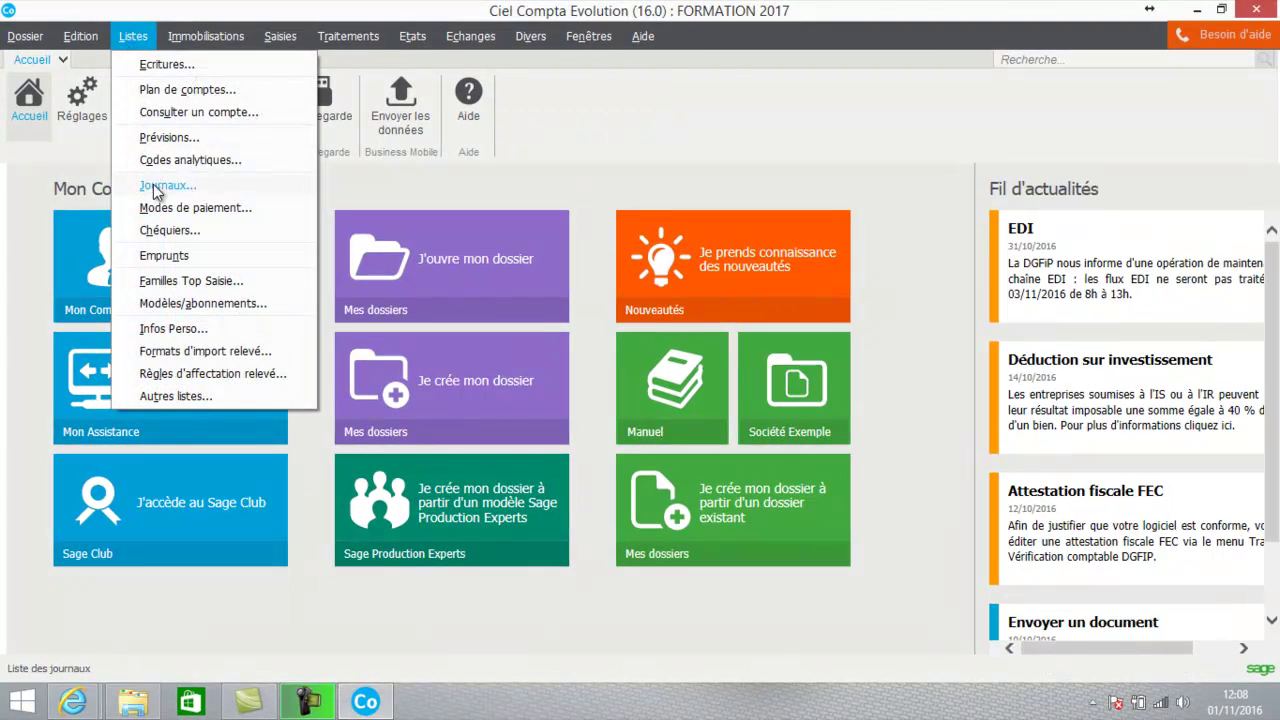
left_click(157, 188)
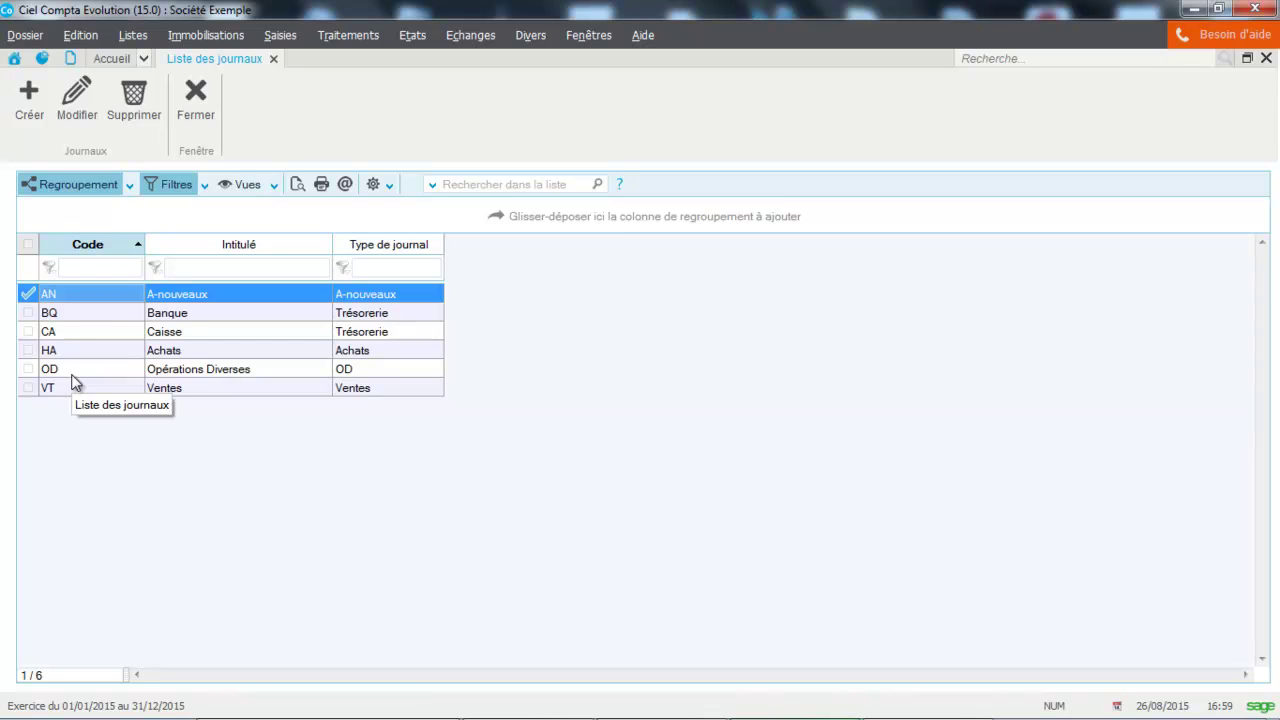
double_click(65, 298)
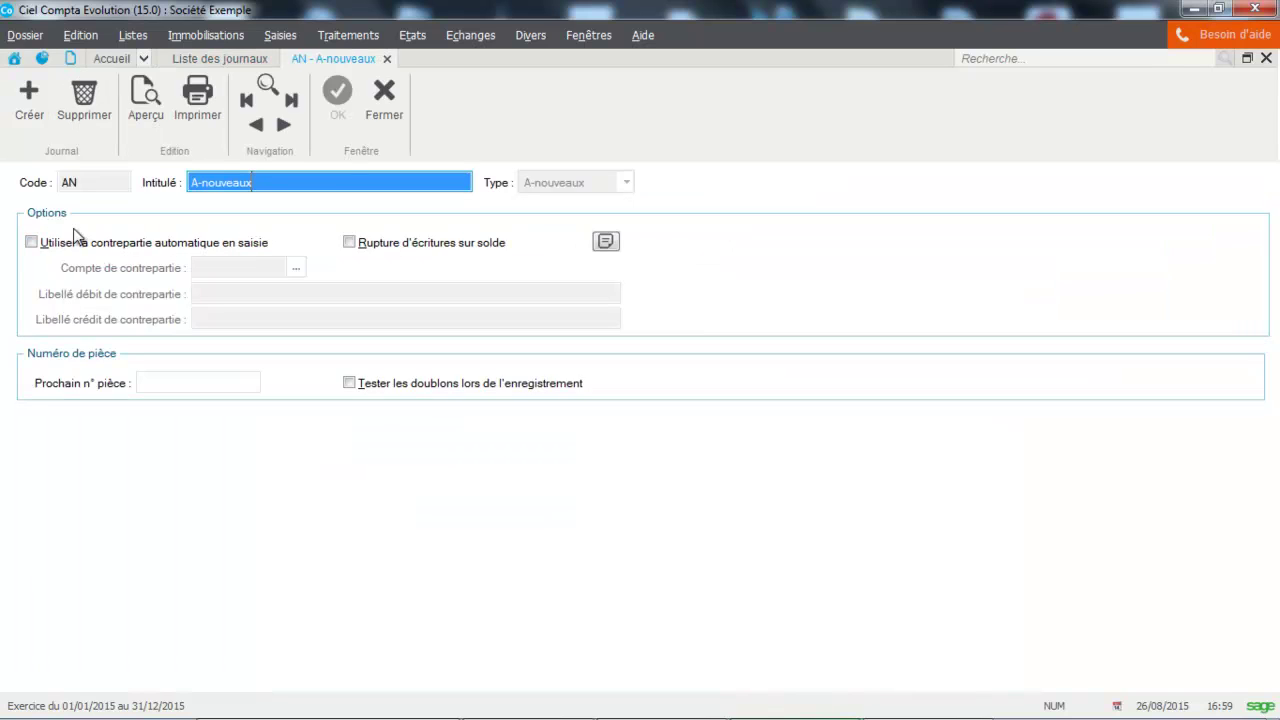
left_click(387, 100)
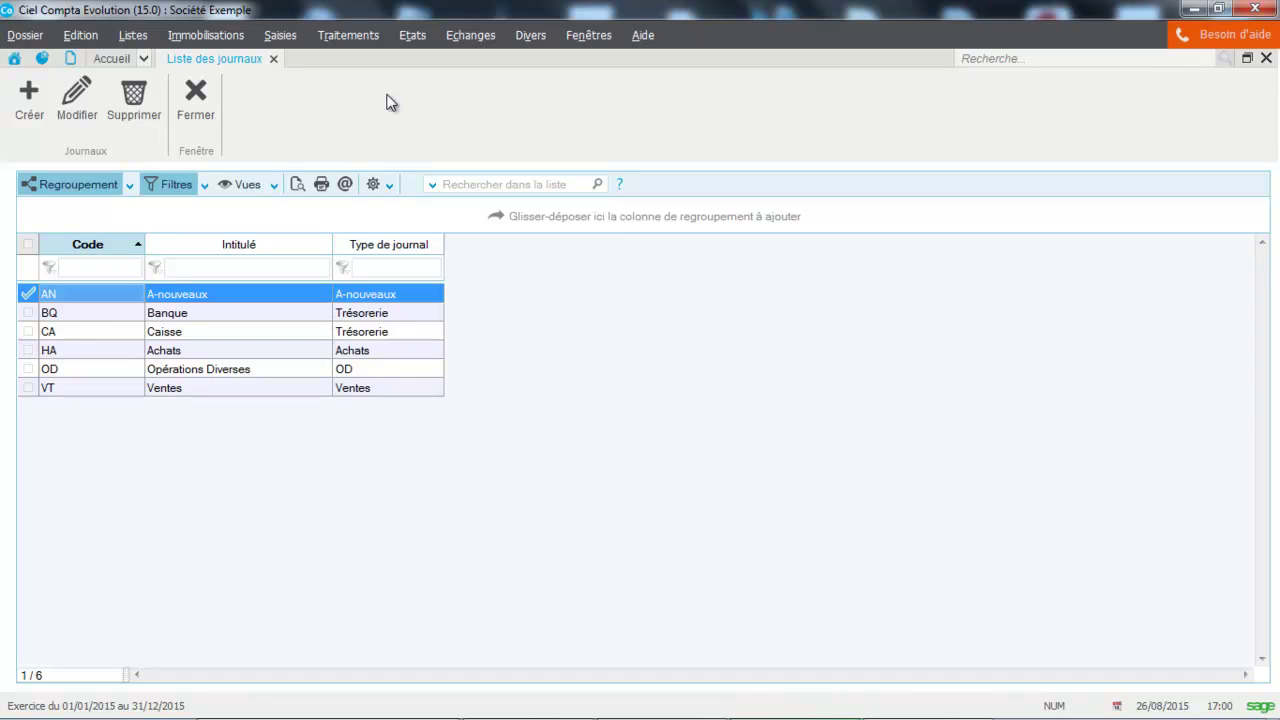
Step: Examine the automatic counterpart account settings of the Banque journal
double_click(172, 318)
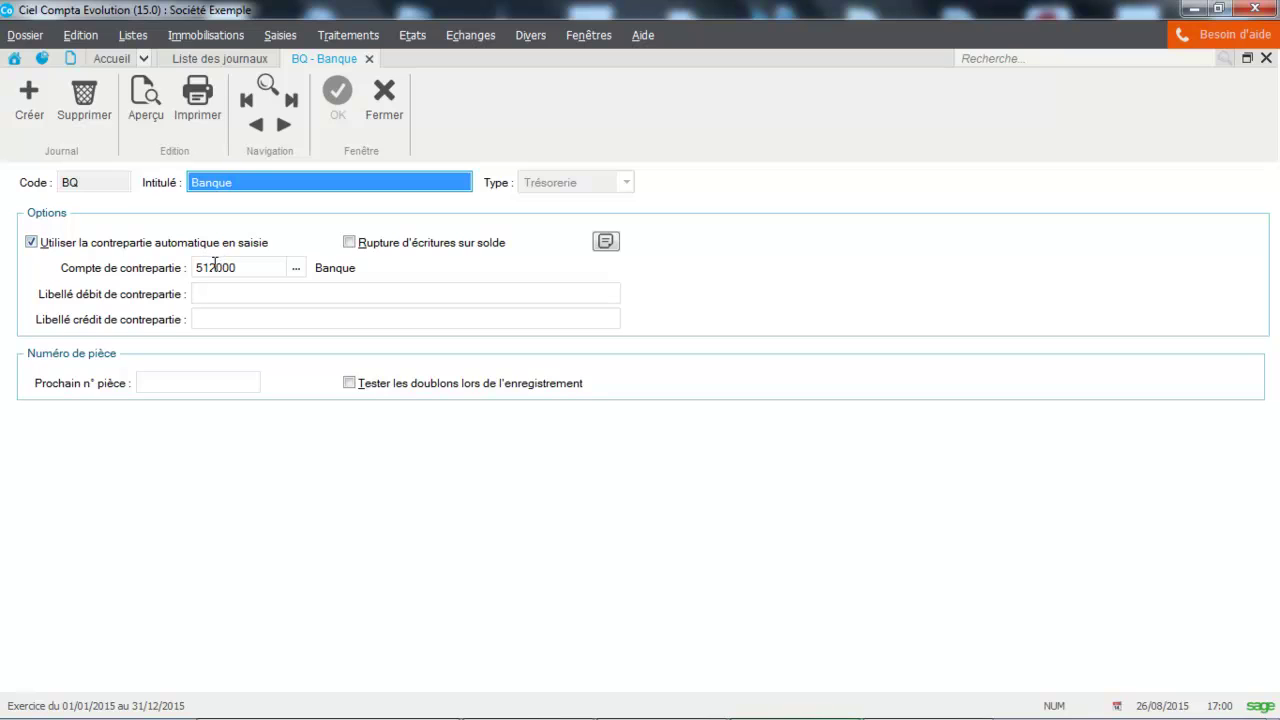
mouse_move(218, 269)
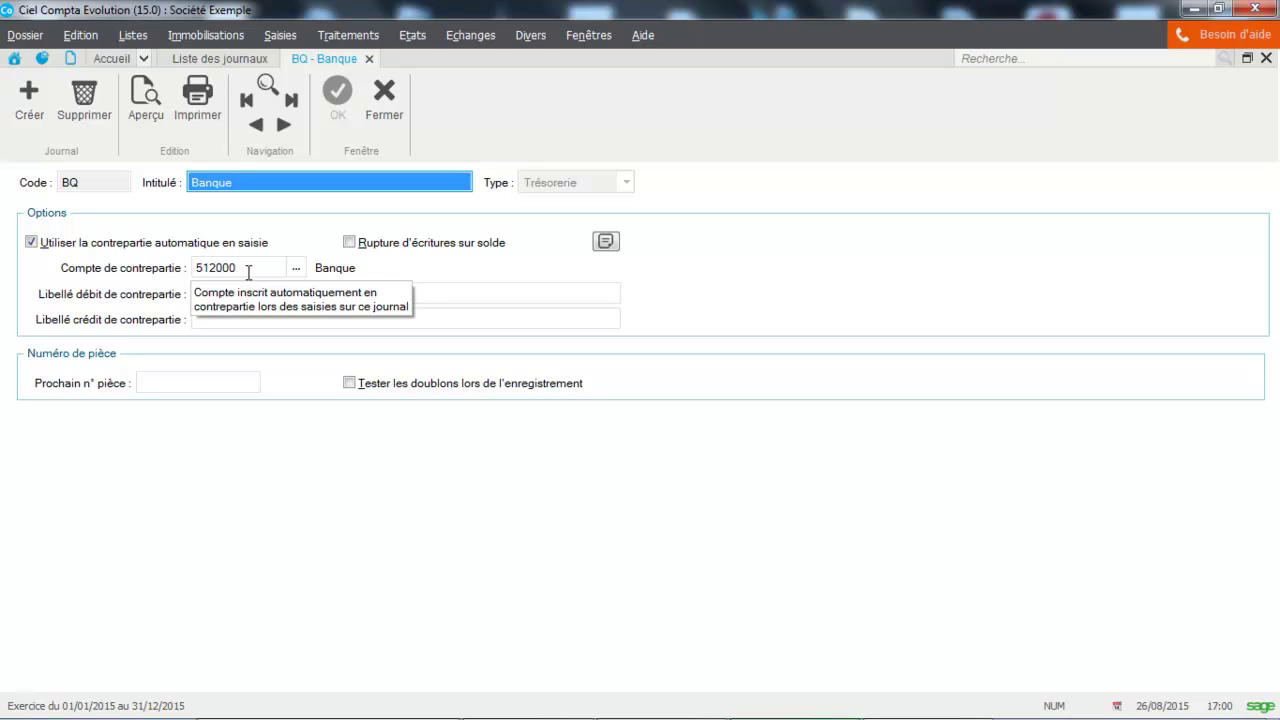
left_click(375, 111)
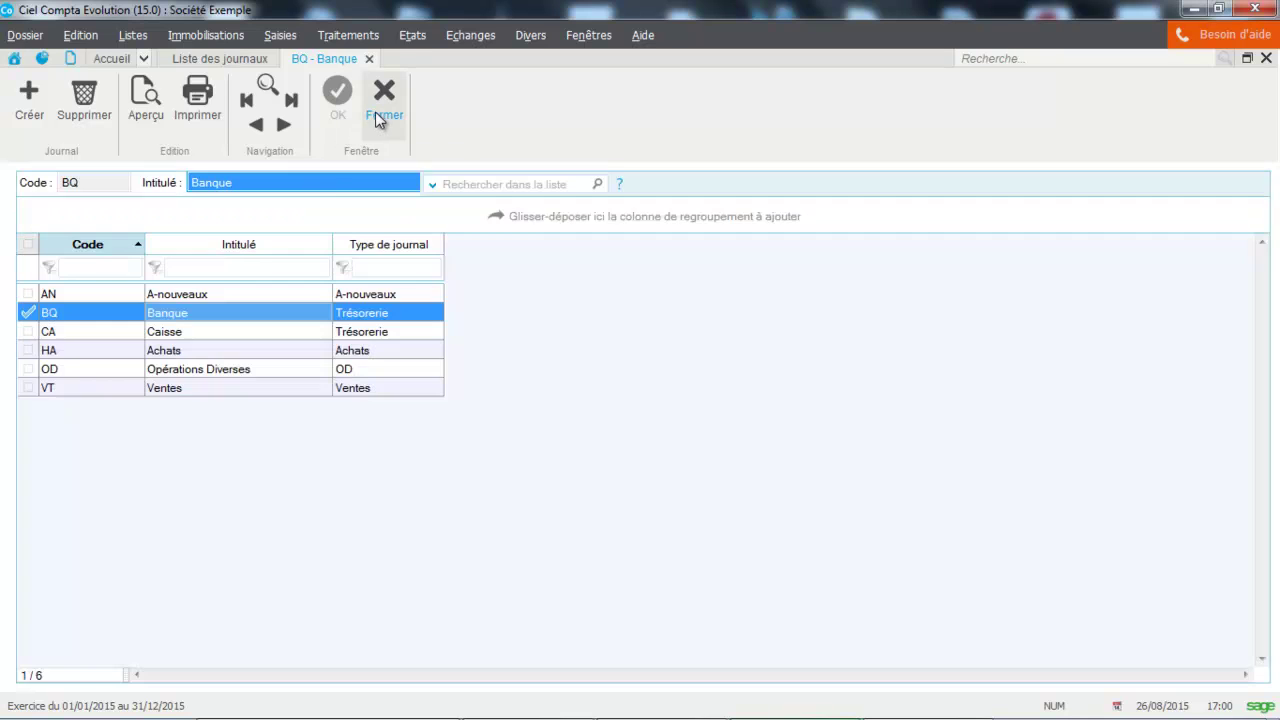
Step: Create a new journal with code BPA, title "Banque populaire" and type Trésorerie
left_click(29, 97)
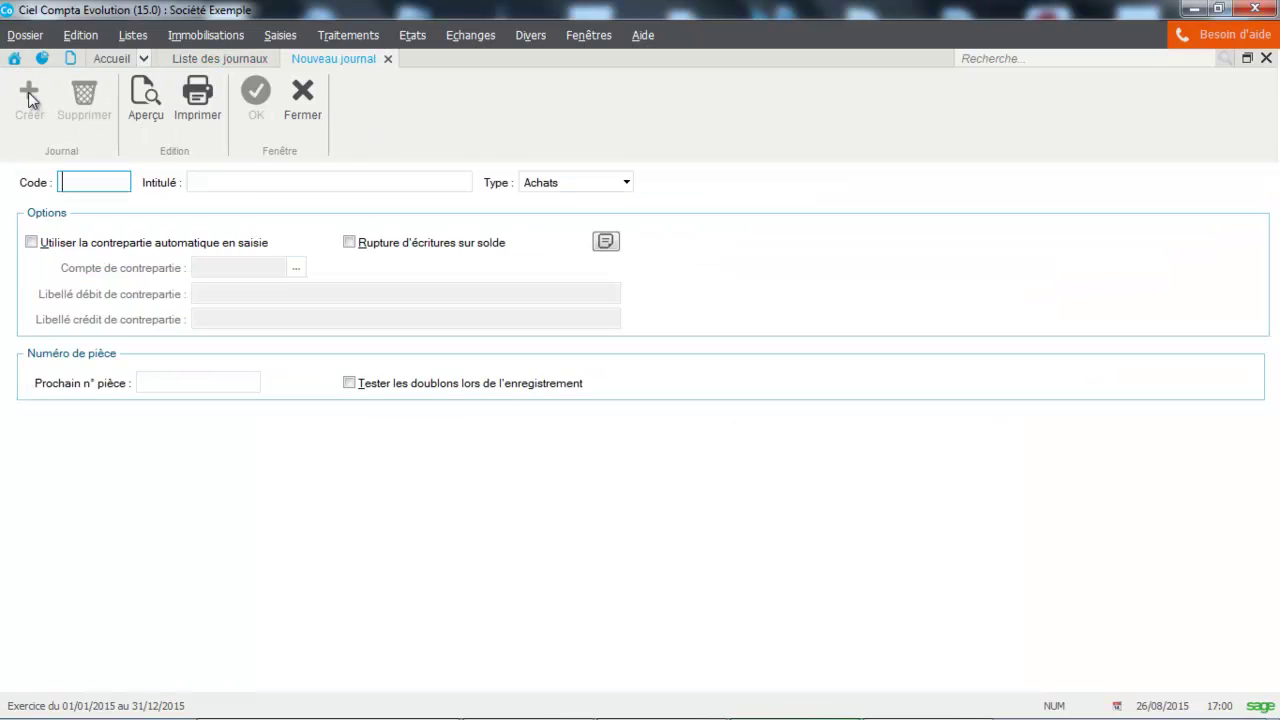
key("Caps_Lock")
type("BP")
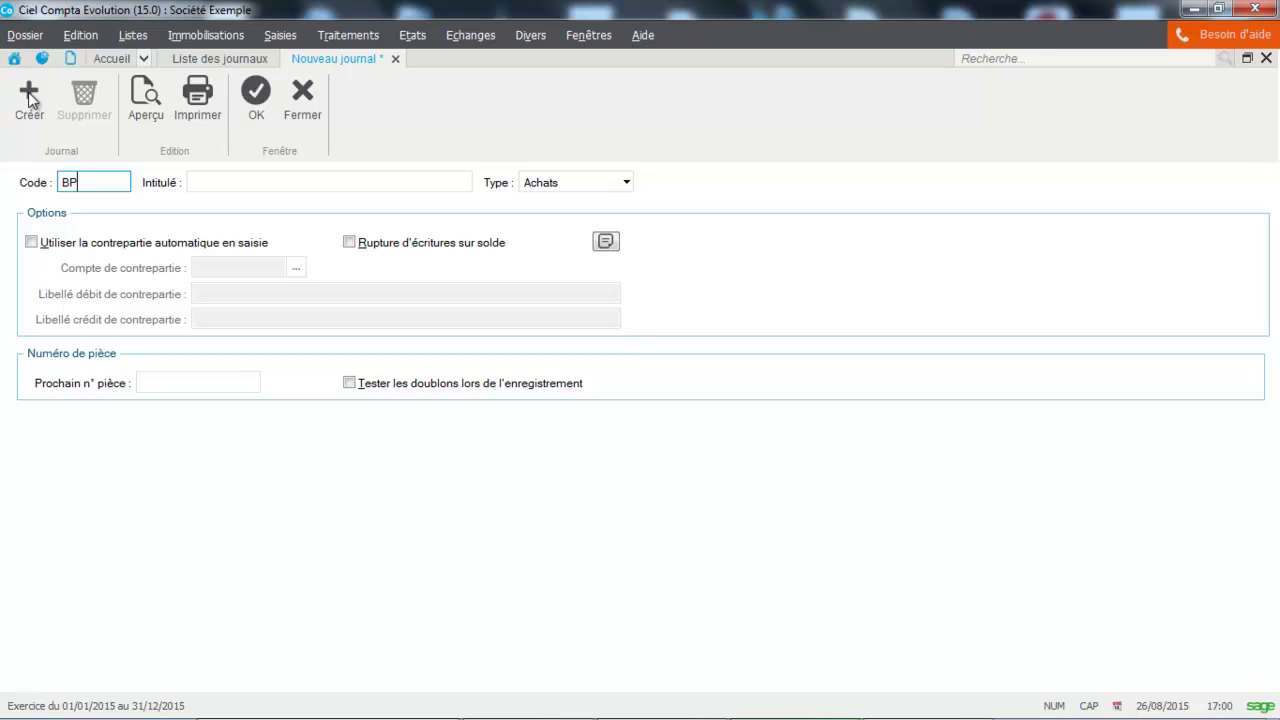
type("A")
key("Tab")
key("Caps_Lock")
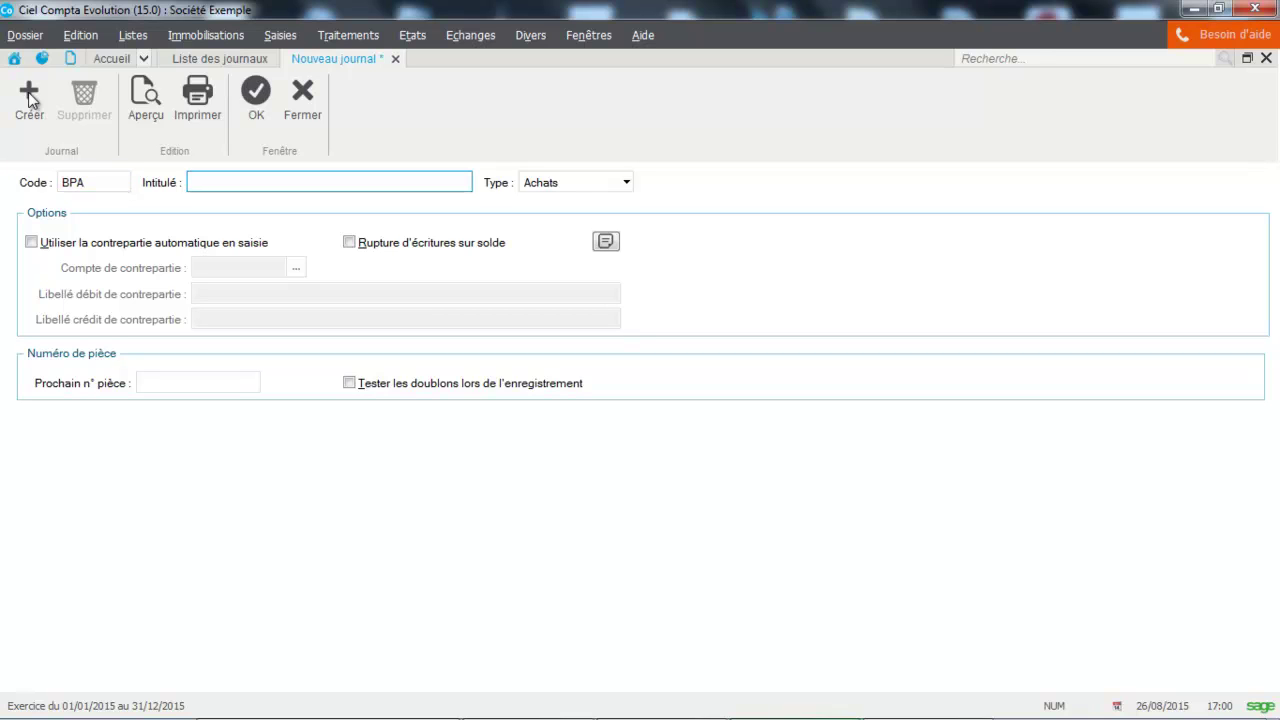
type("Banque populaire")
key("Tab")
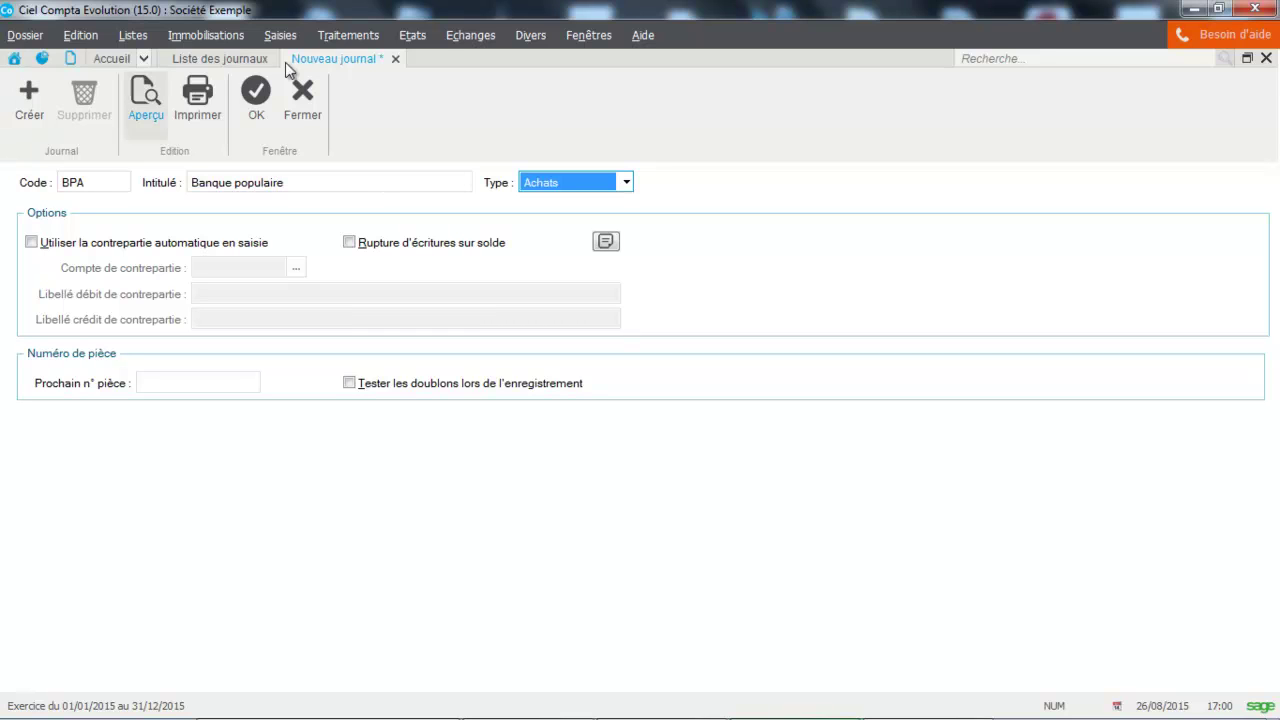
left_click(625, 183)
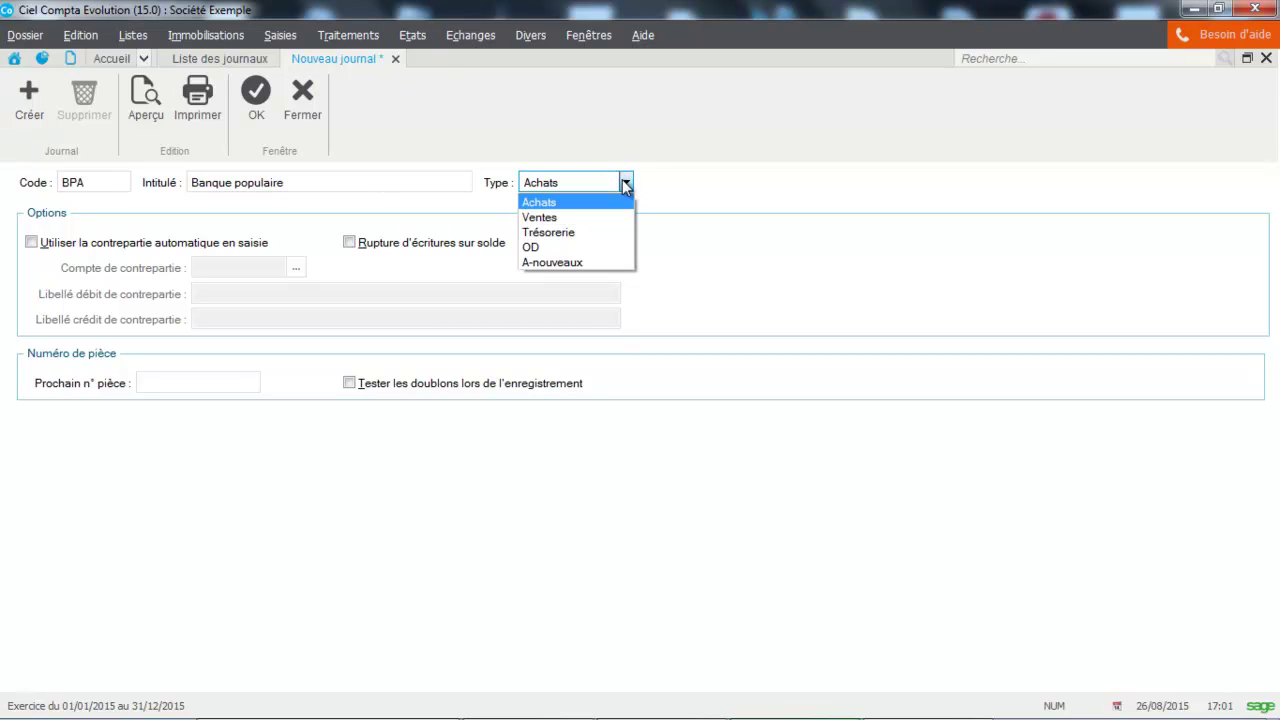
left_click(592, 234)
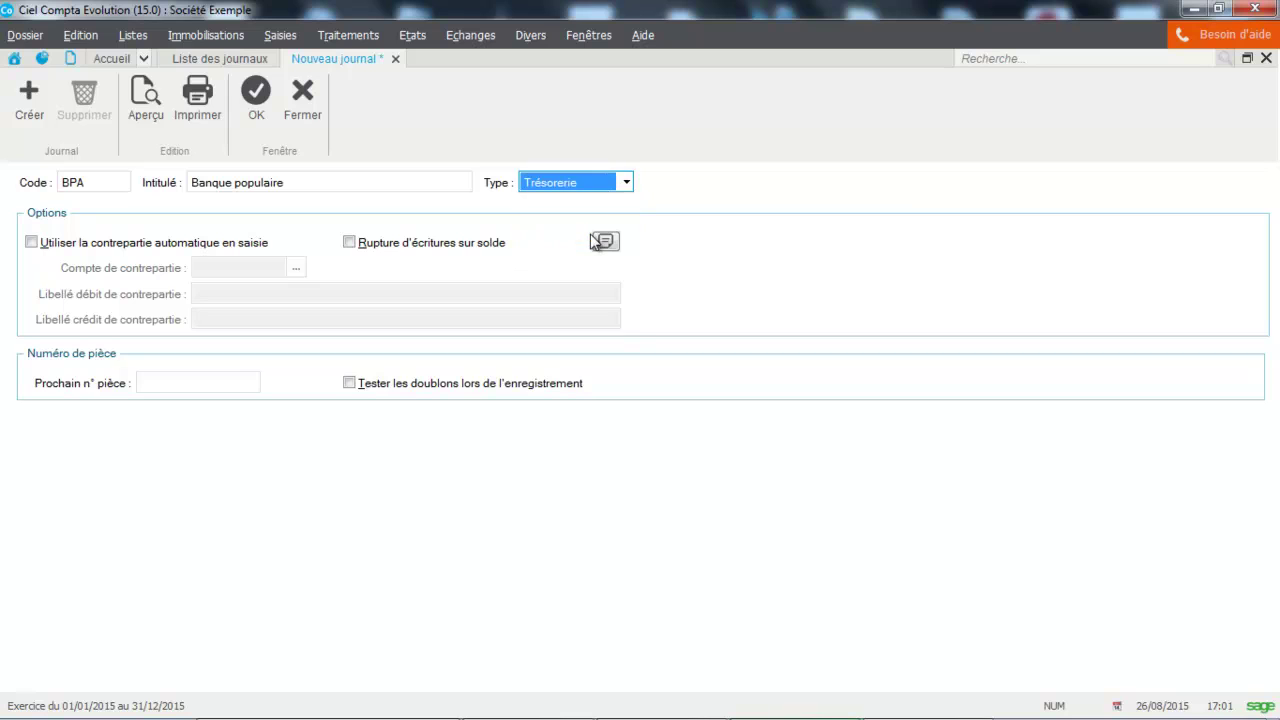
Step: Enable automatic counterpart entry with account 512500 and duplicate testing on recording for the new journal, and save it
left_click(31, 243)
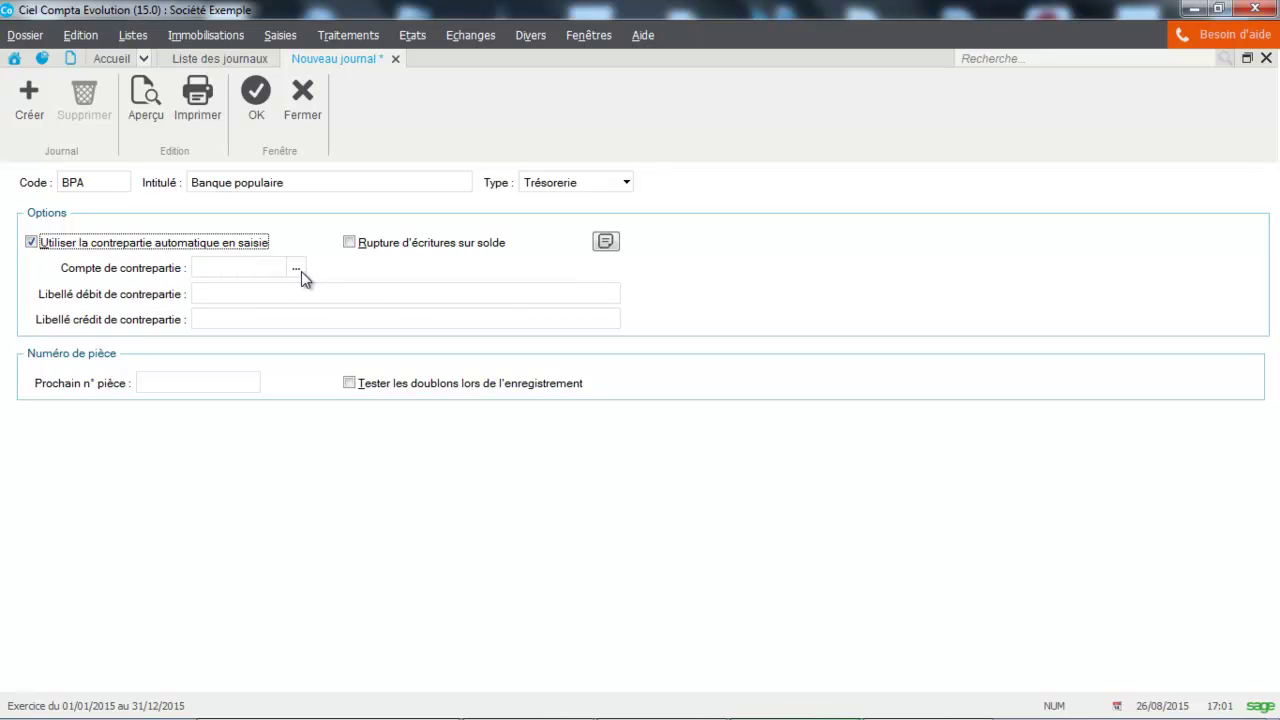
left_click(268, 267)
type("(&")
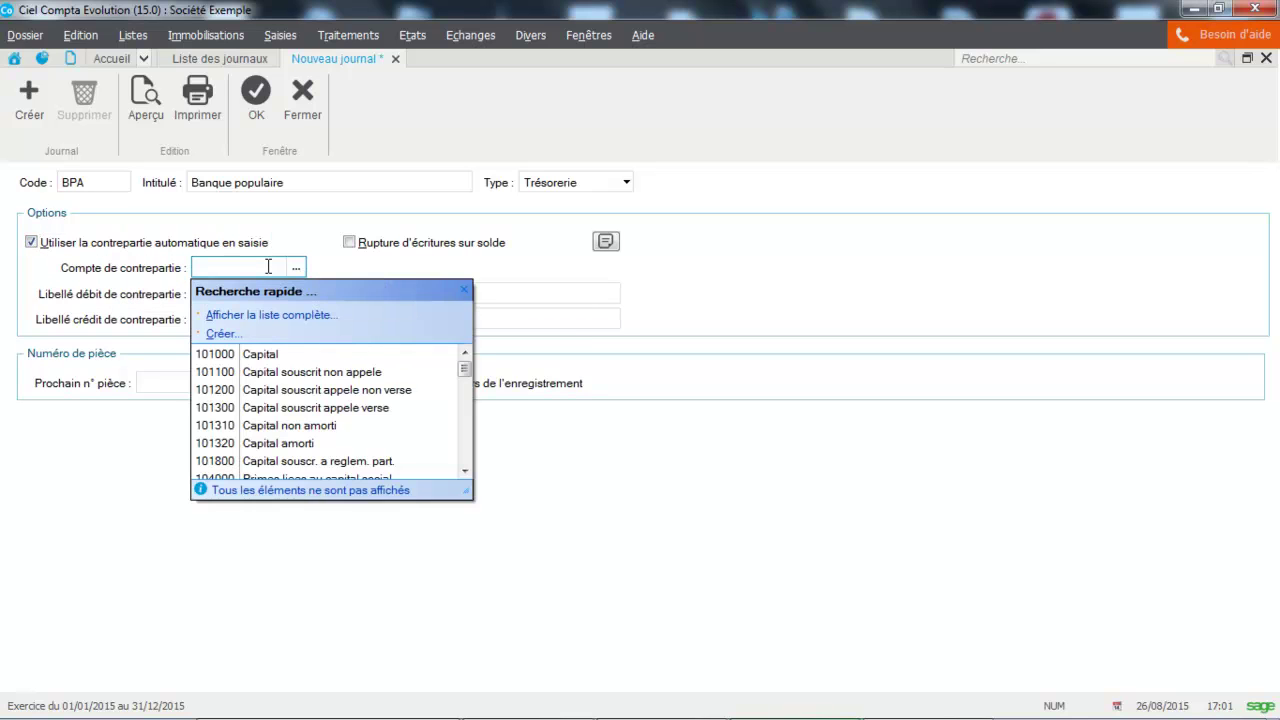
type("é")
key("shift+Home")
key("BackSpace")
key("Caps_Lock")
type("512")
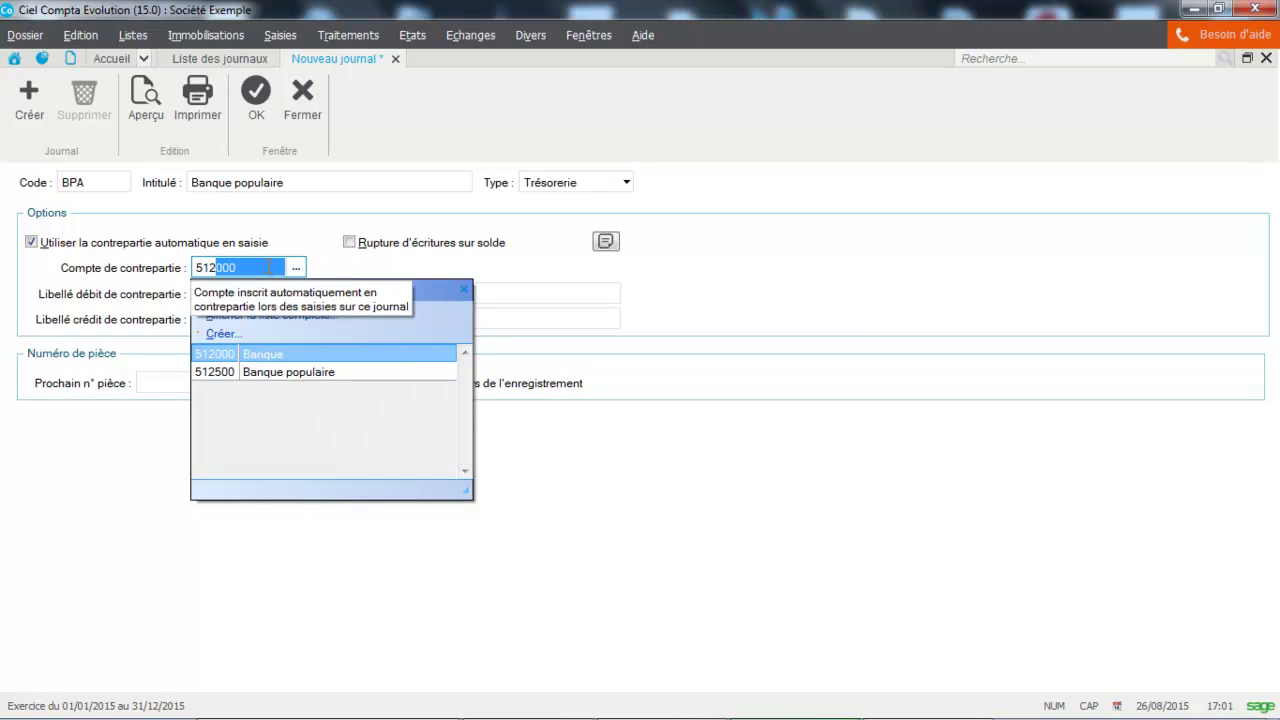
left_click(305, 373)
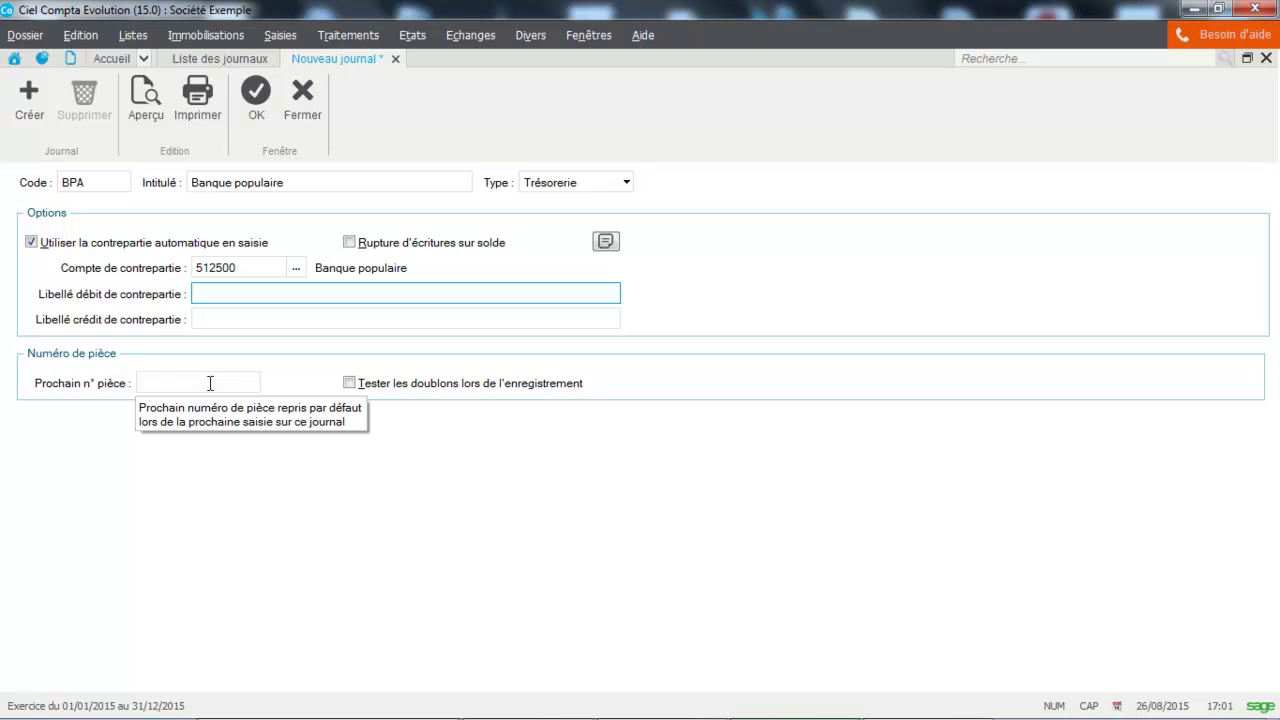
left_click(348, 386)
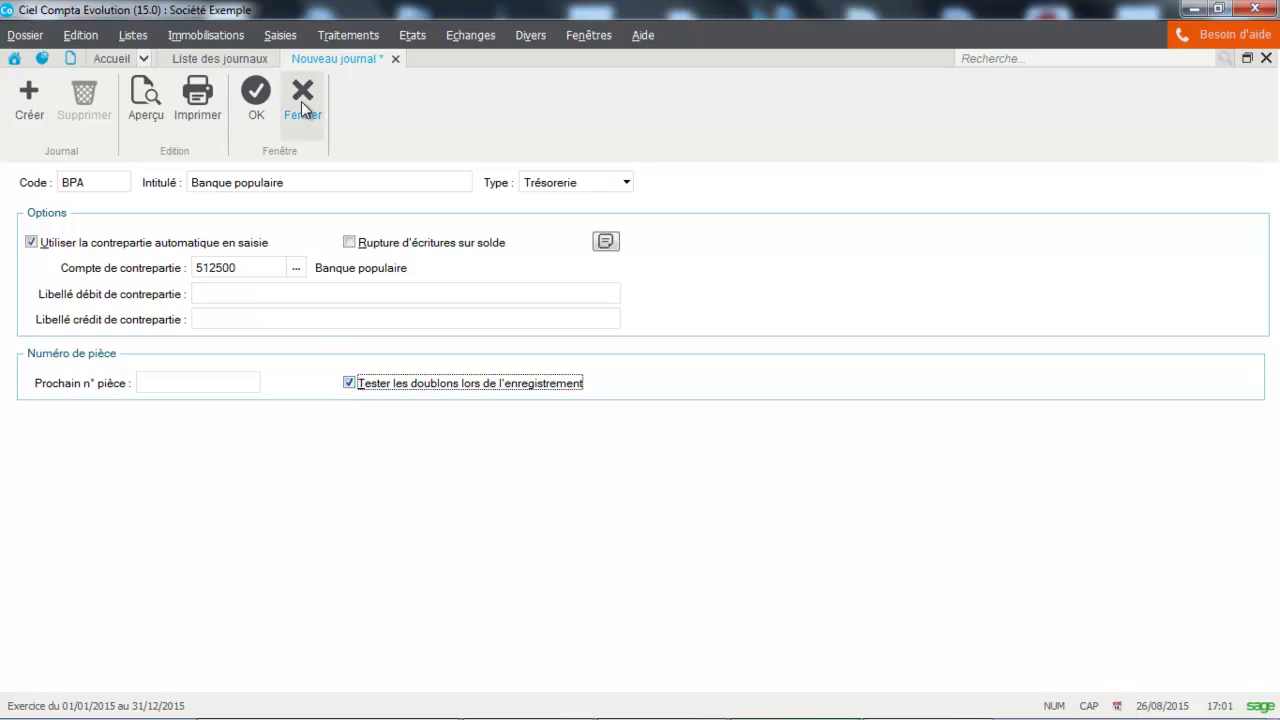
left_click(253, 110)
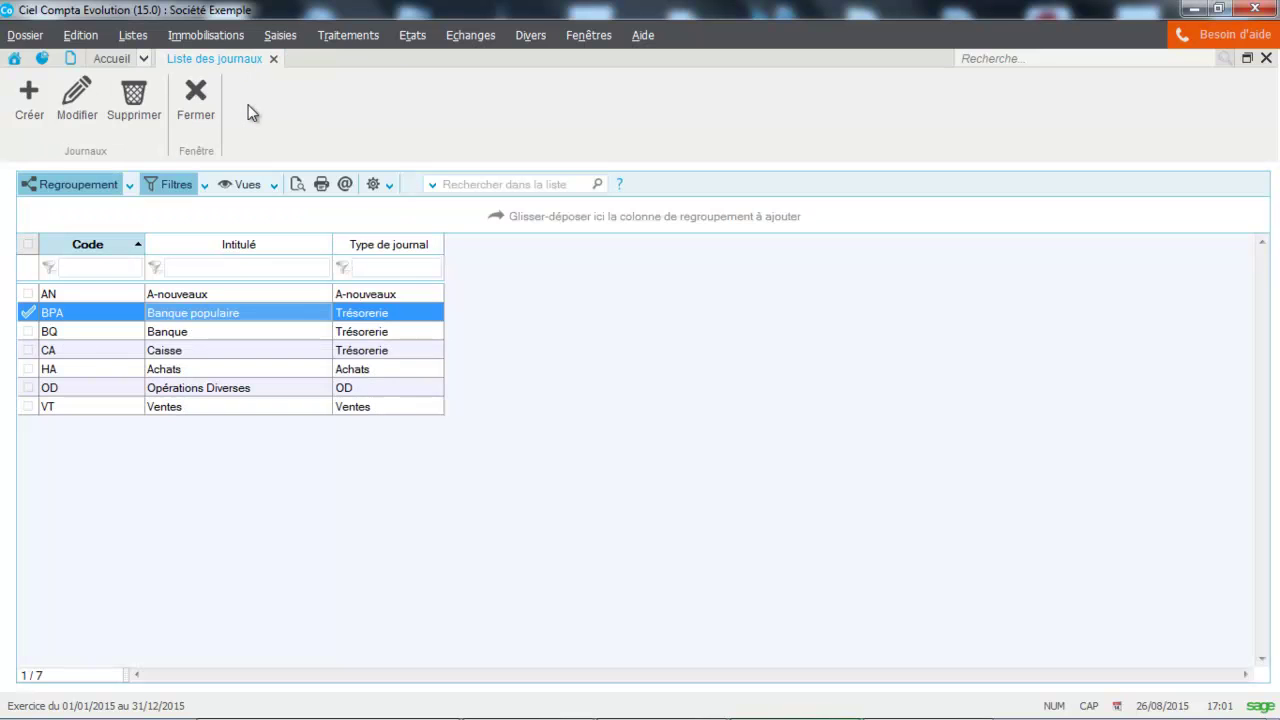
Step: Enable duplicate document number testing on the Caisse journal and save it
double_click(218, 351)
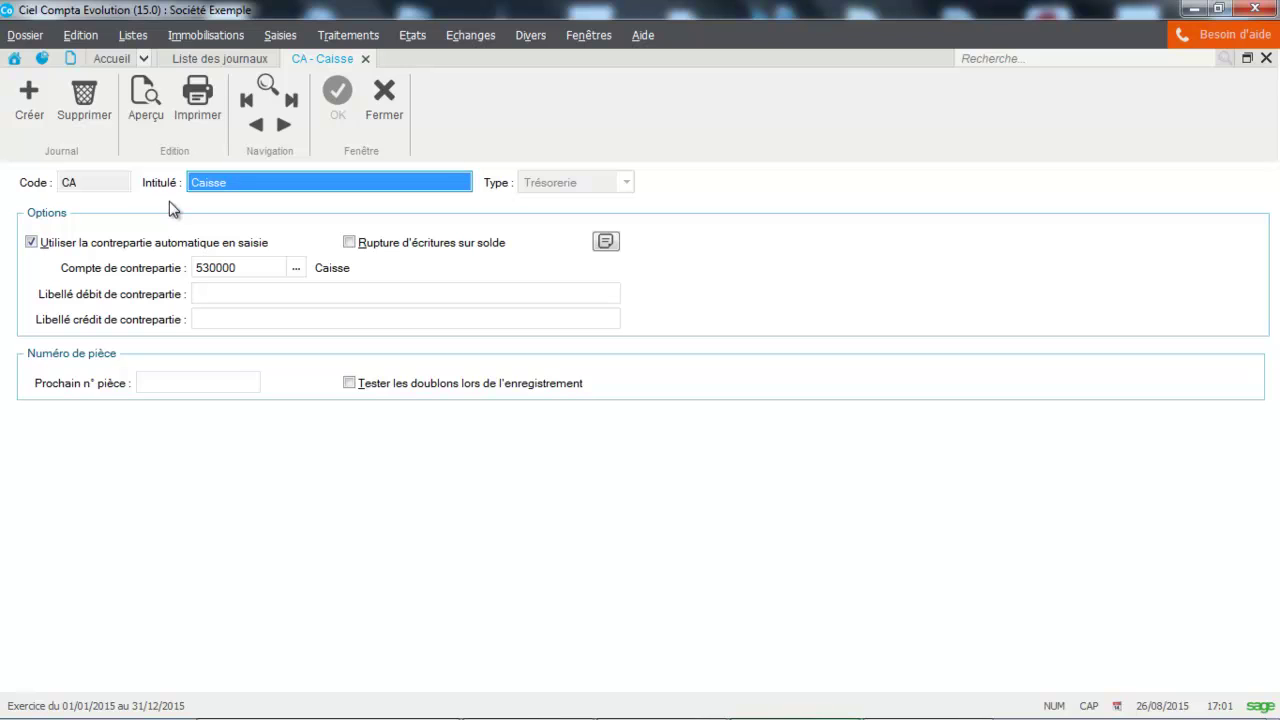
left_click(258, 271)
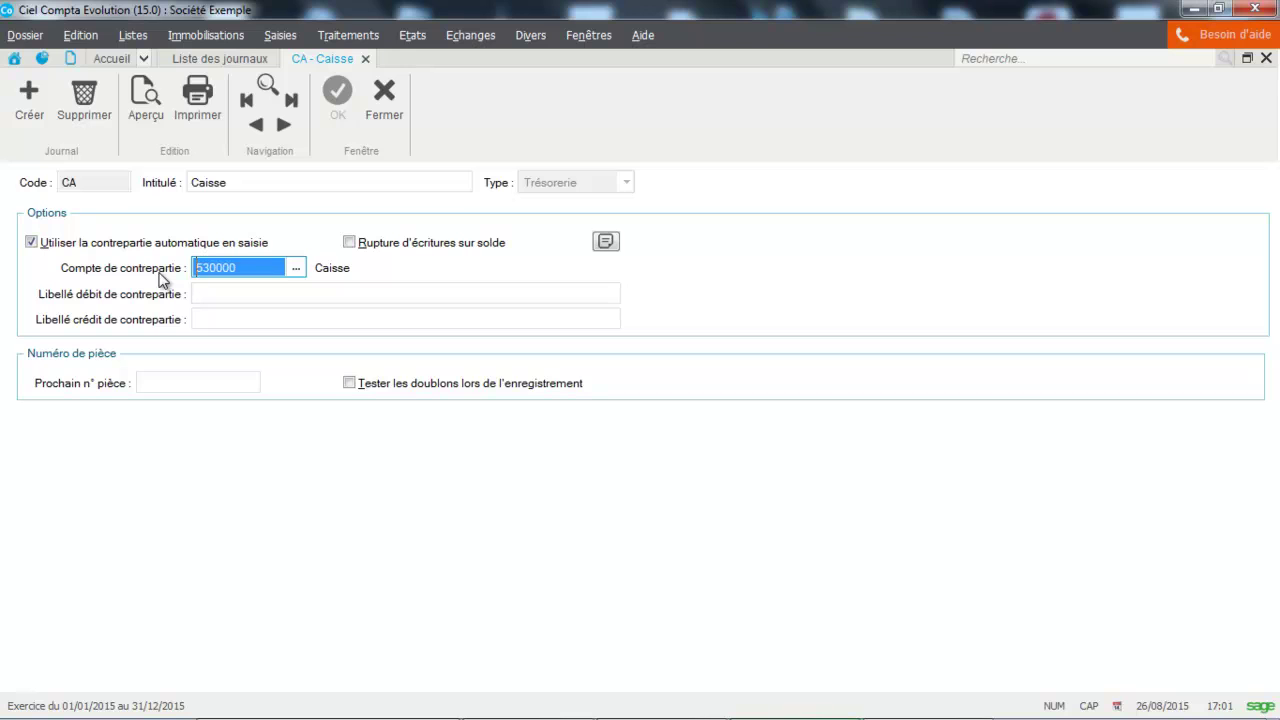
left_click(350, 384)
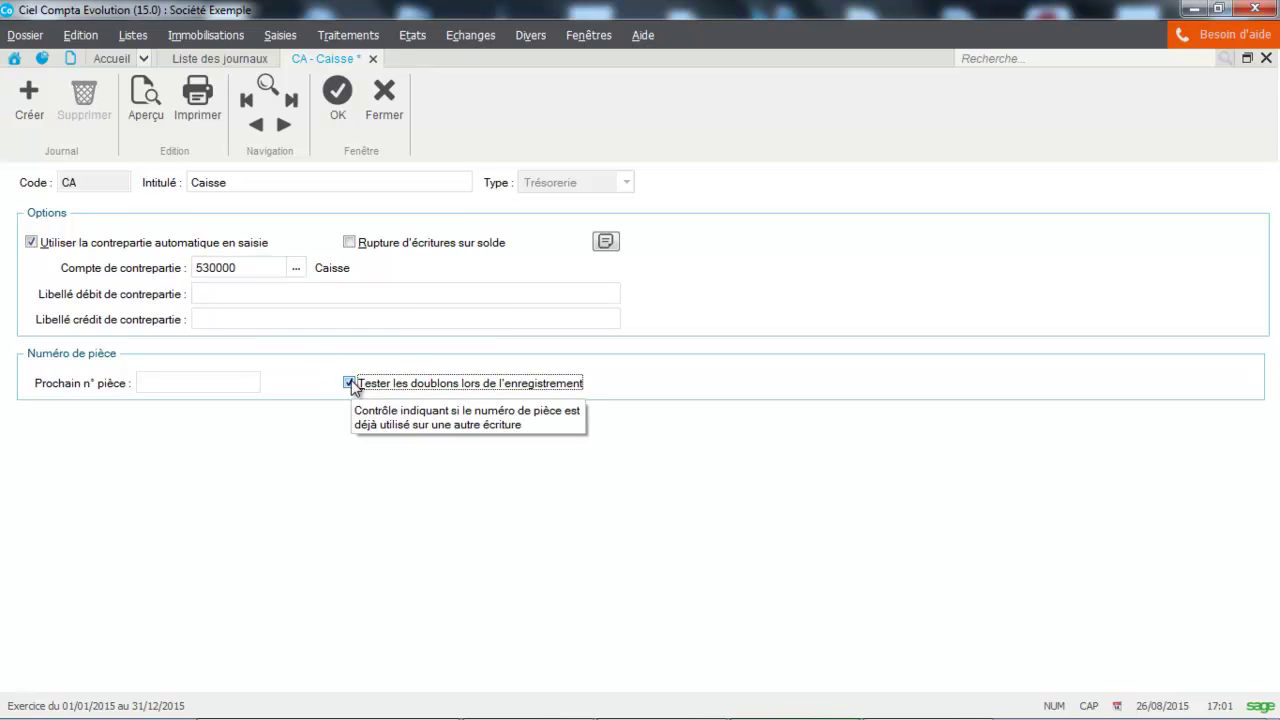
left_click(336, 80)
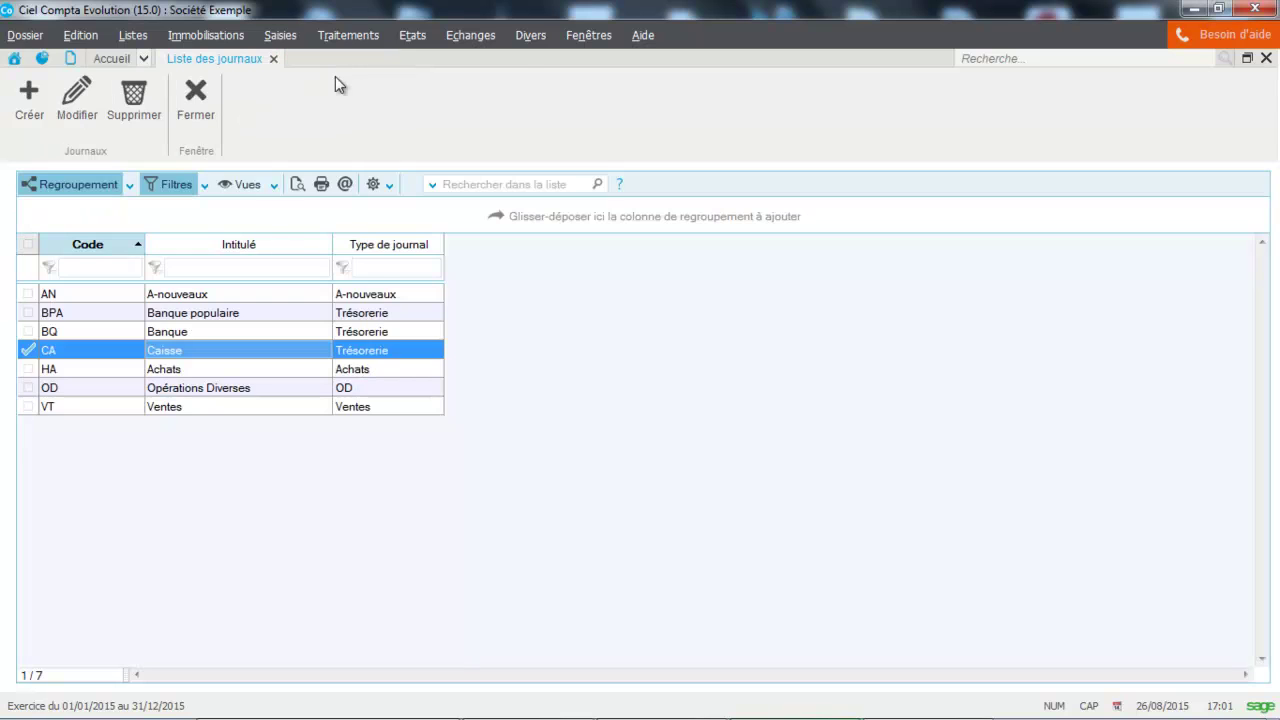
Step: Open the Achats journal and set its next document number to 1
left_click(215, 371)
double_click(215, 371)
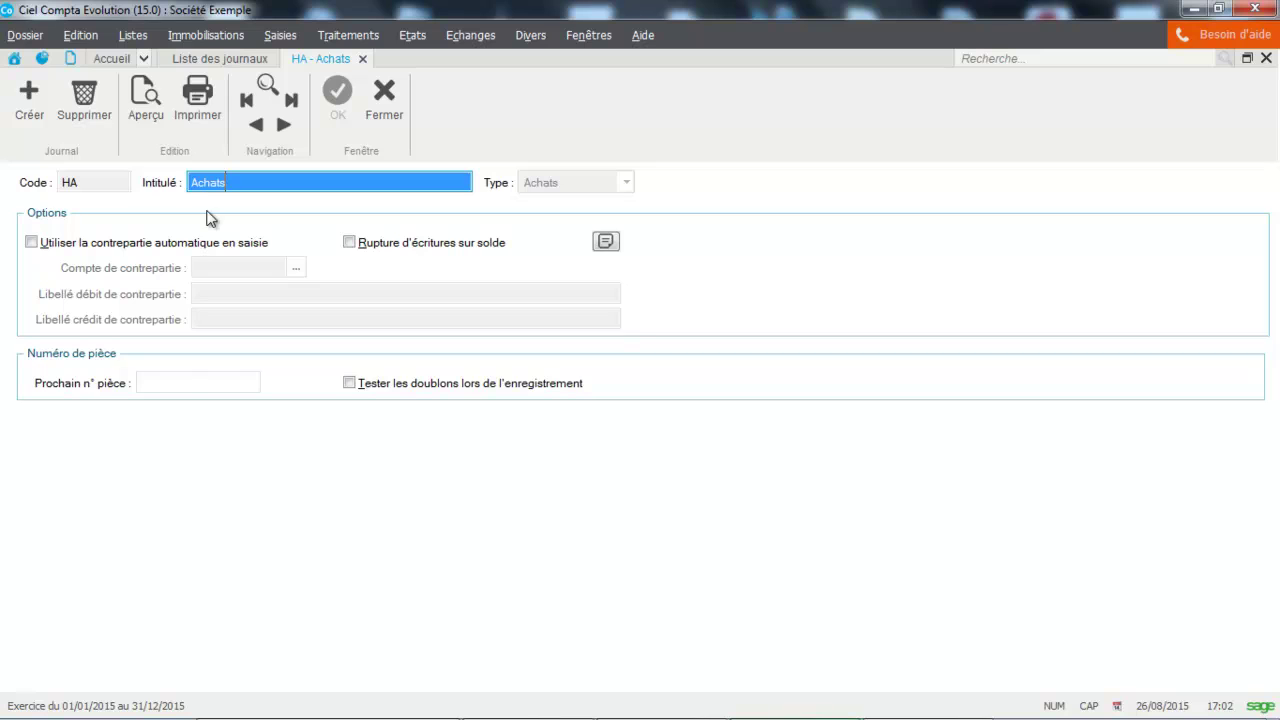
left_click(185, 382)
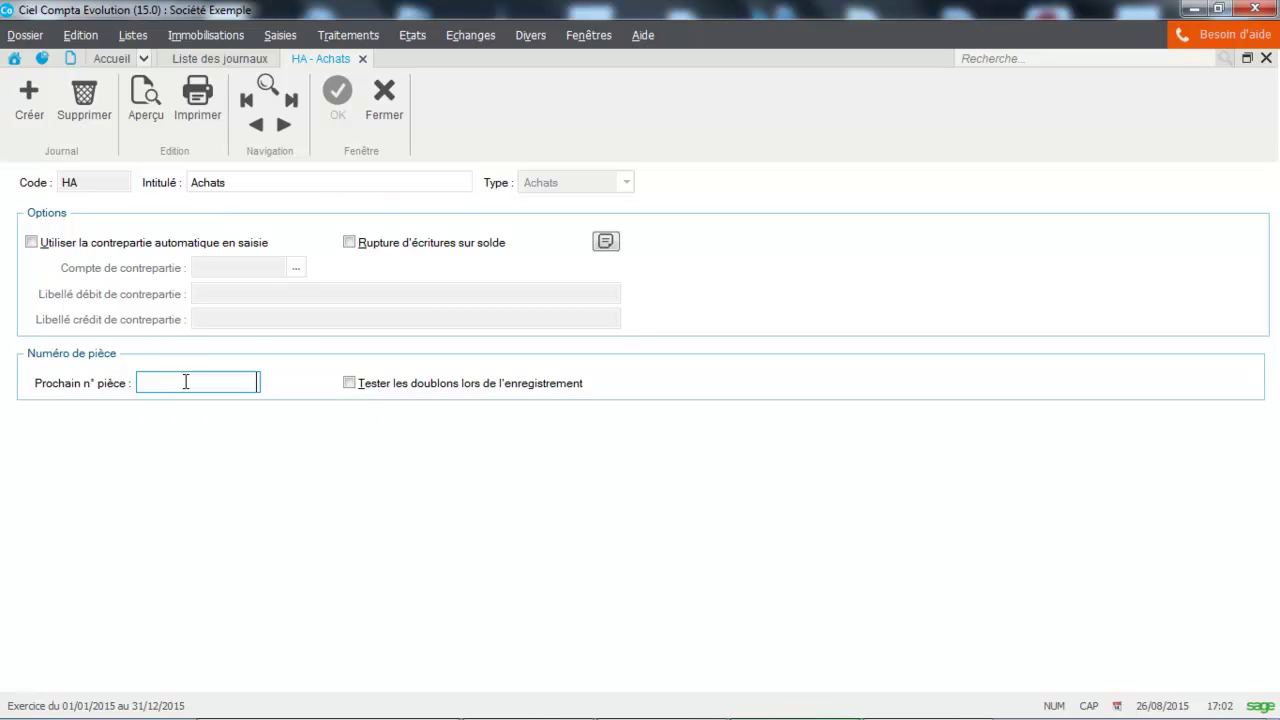
key("Caps_Lock")
type("4")
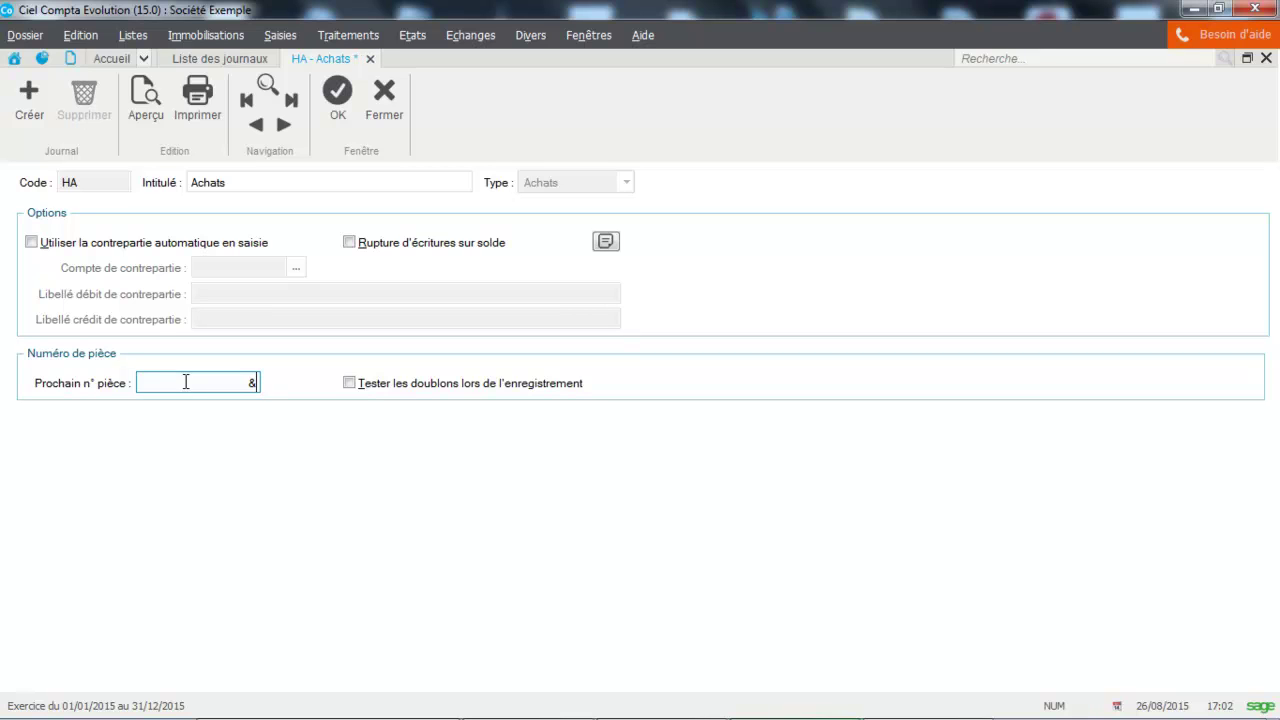
key("BackSpace")
key("Caps_Lock")
key("Tab")
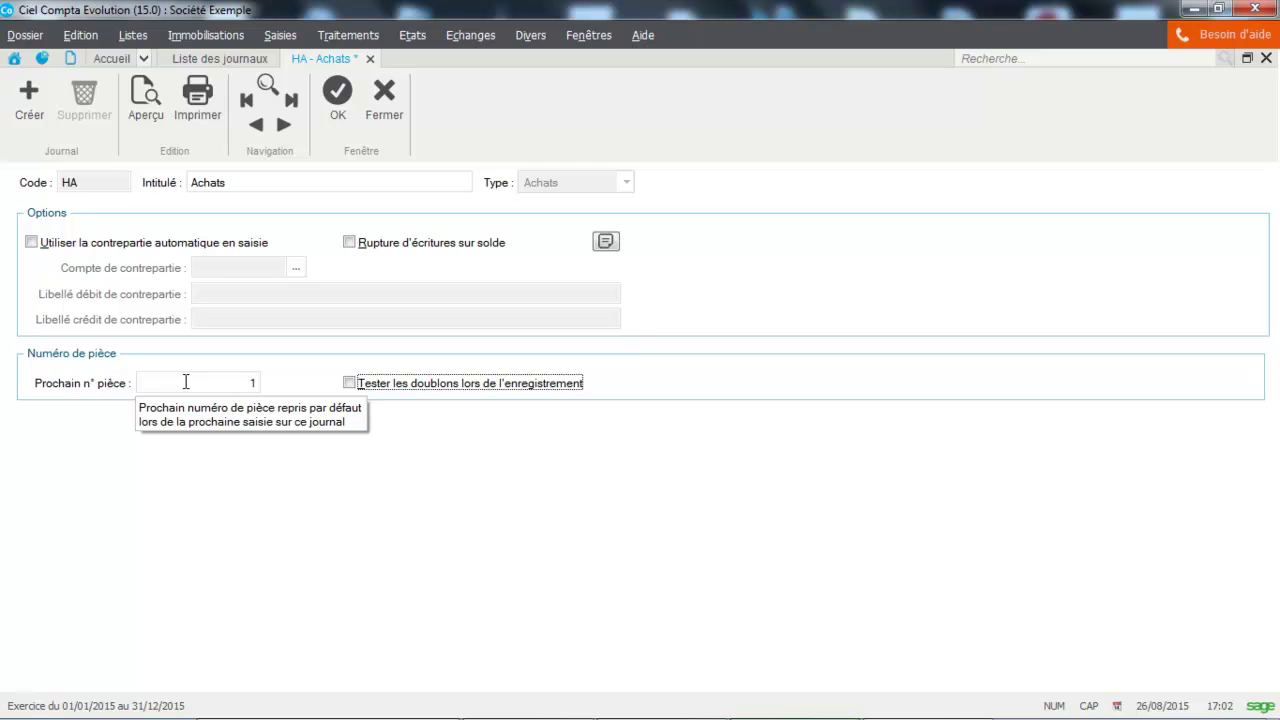
Step: Try to set the Achats journal's next document number to AC00001
left_click(185, 381)
key("BackSpace")
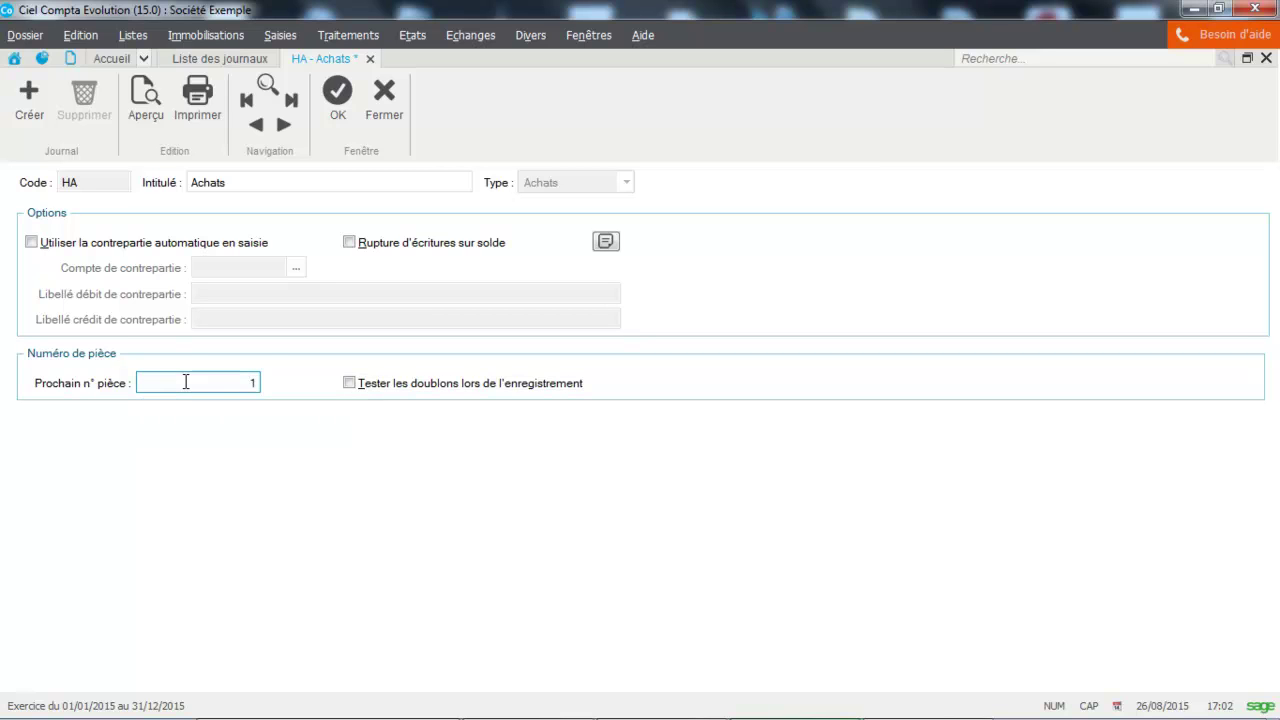
type("AC00001")
left_click(348, 381)
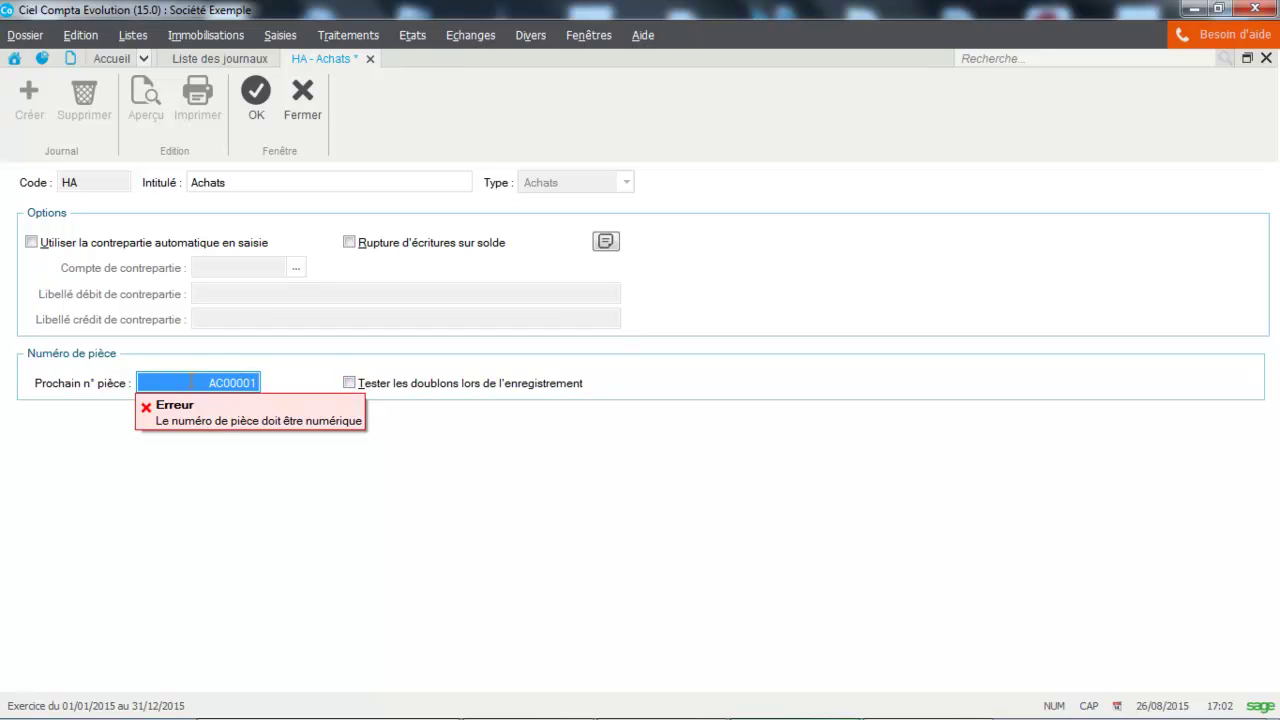
Step: Set the Achats journal's next document number to 00001, enable duplicate testing on recording and save
left_click(222, 382)
key("BackSpace")
key("BackSpace")
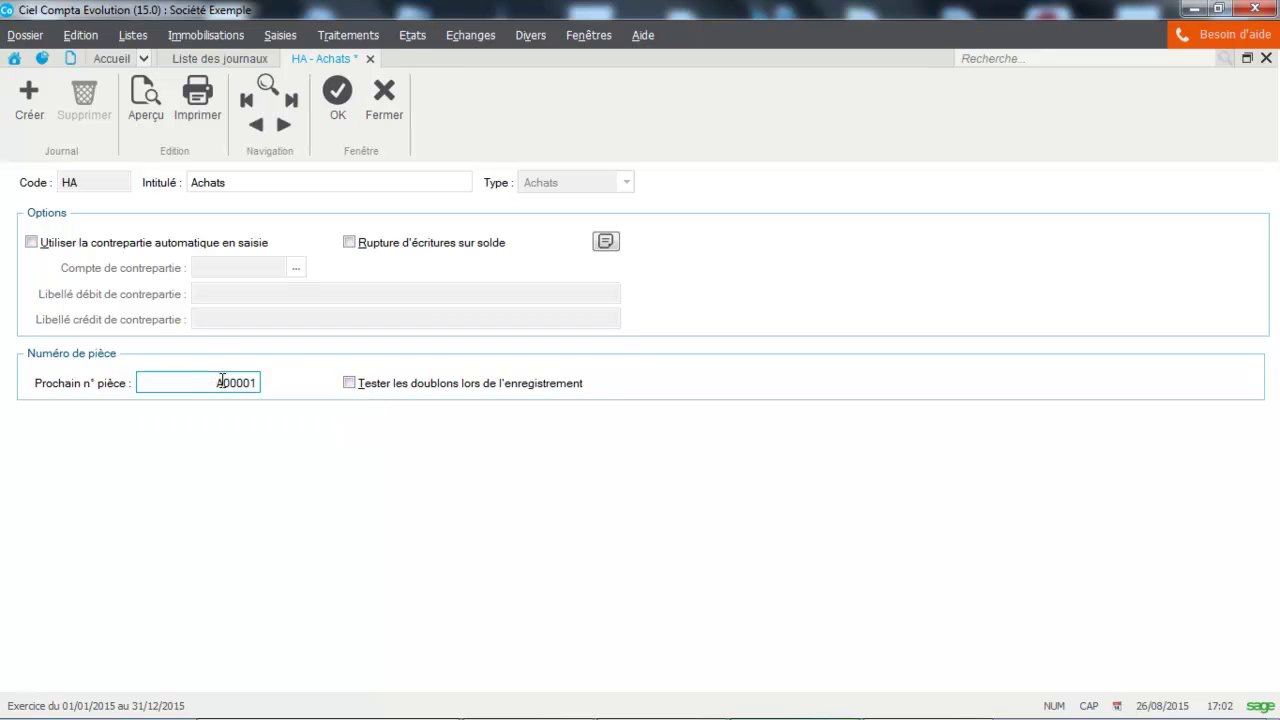
key("Tab")
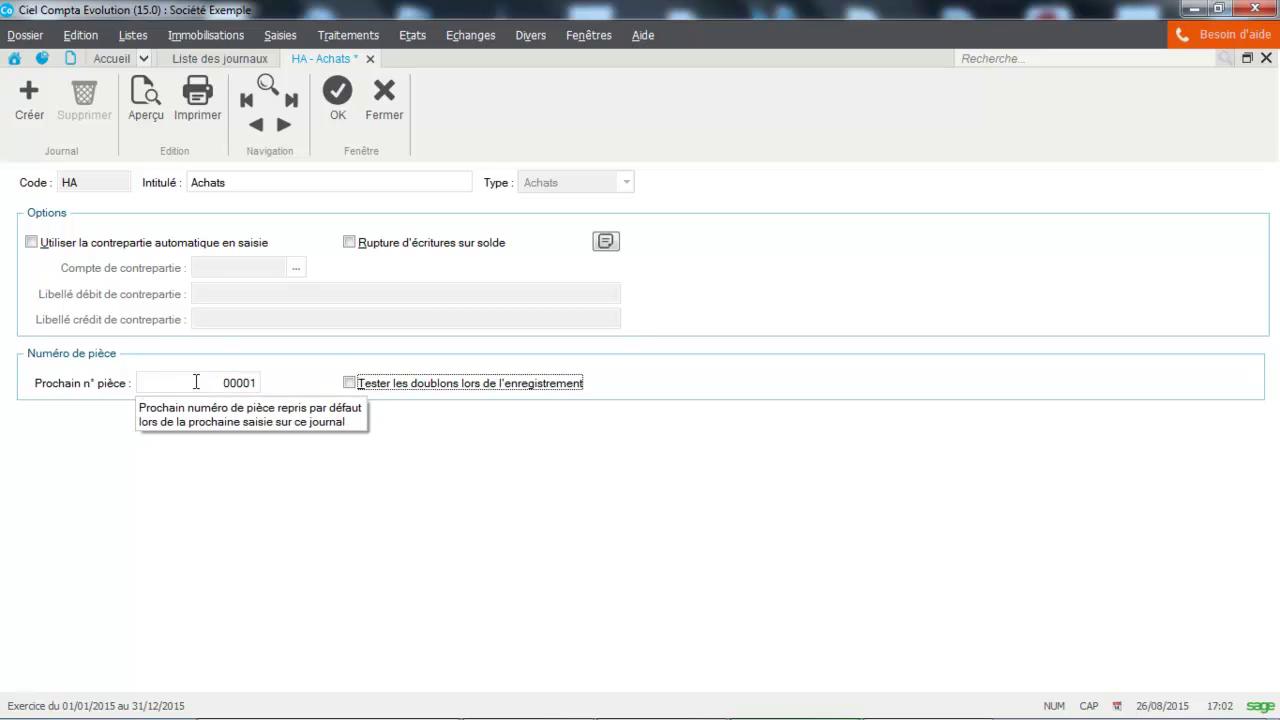
left_click(348, 382)
left_click(345, 100)
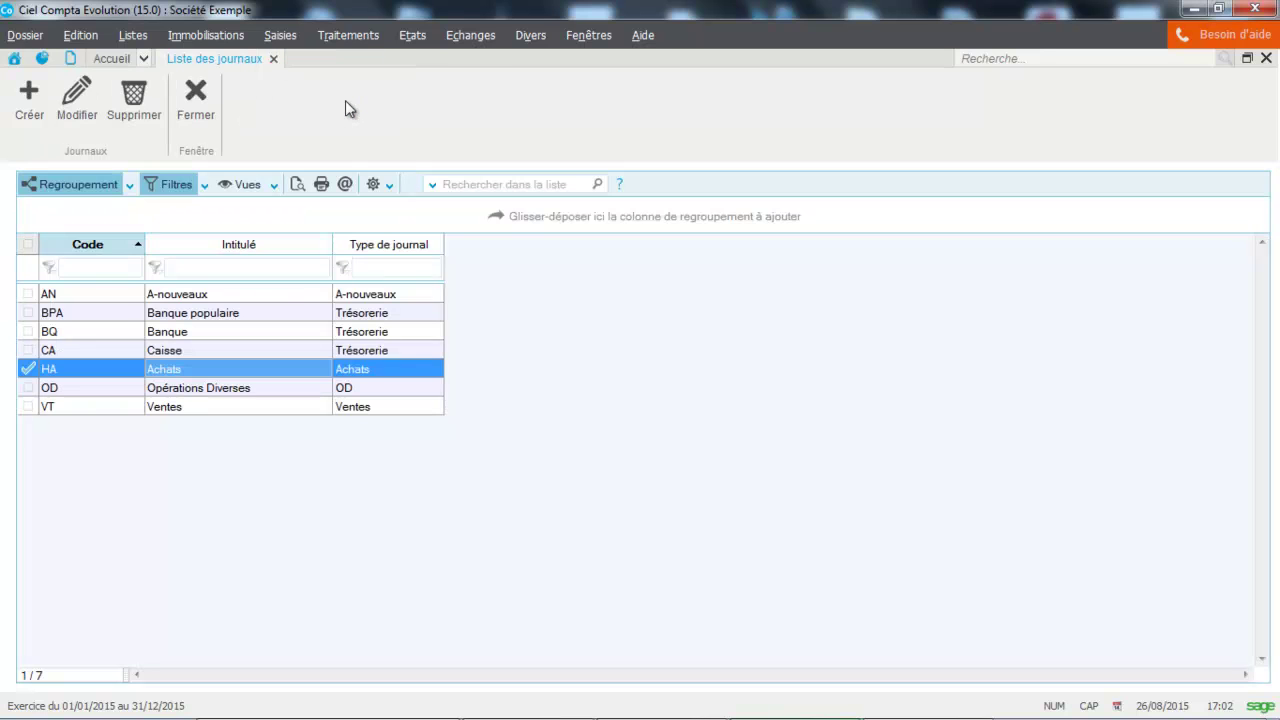
Step: Enable duplicate document number testing on the Opérations Diverses journal and save it
double_click(240, 390)
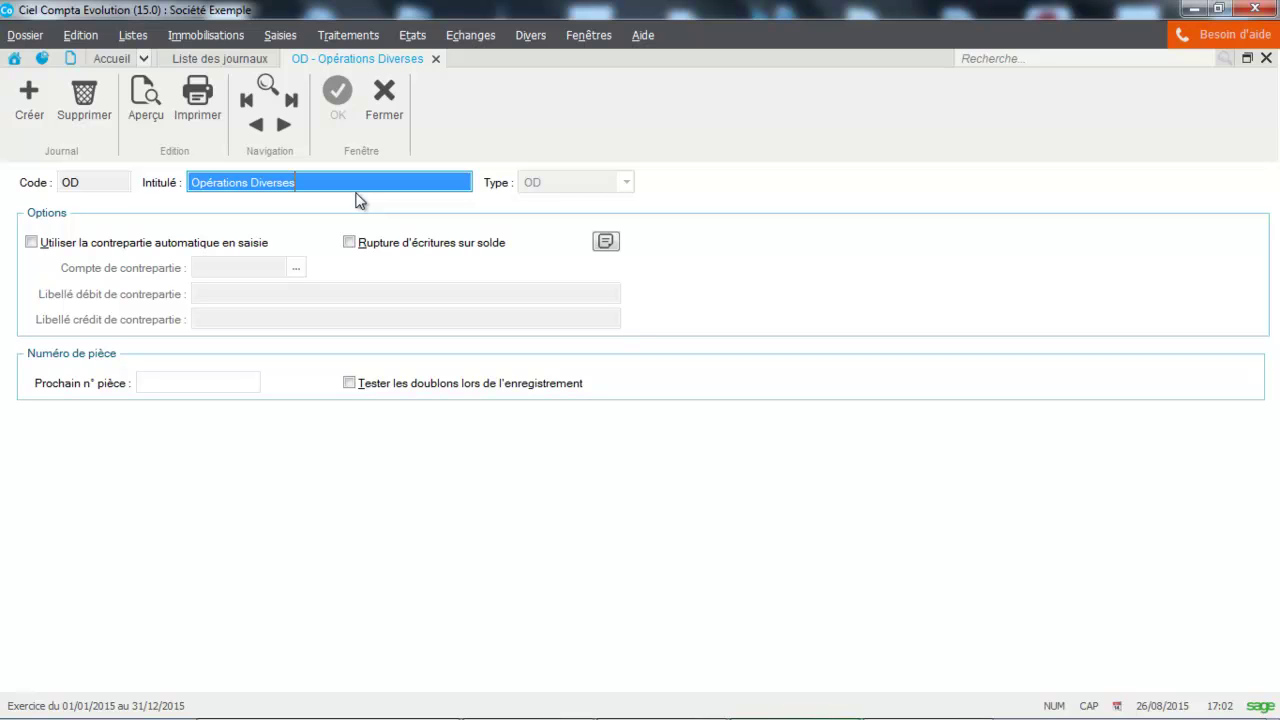
left_click(349, 383)
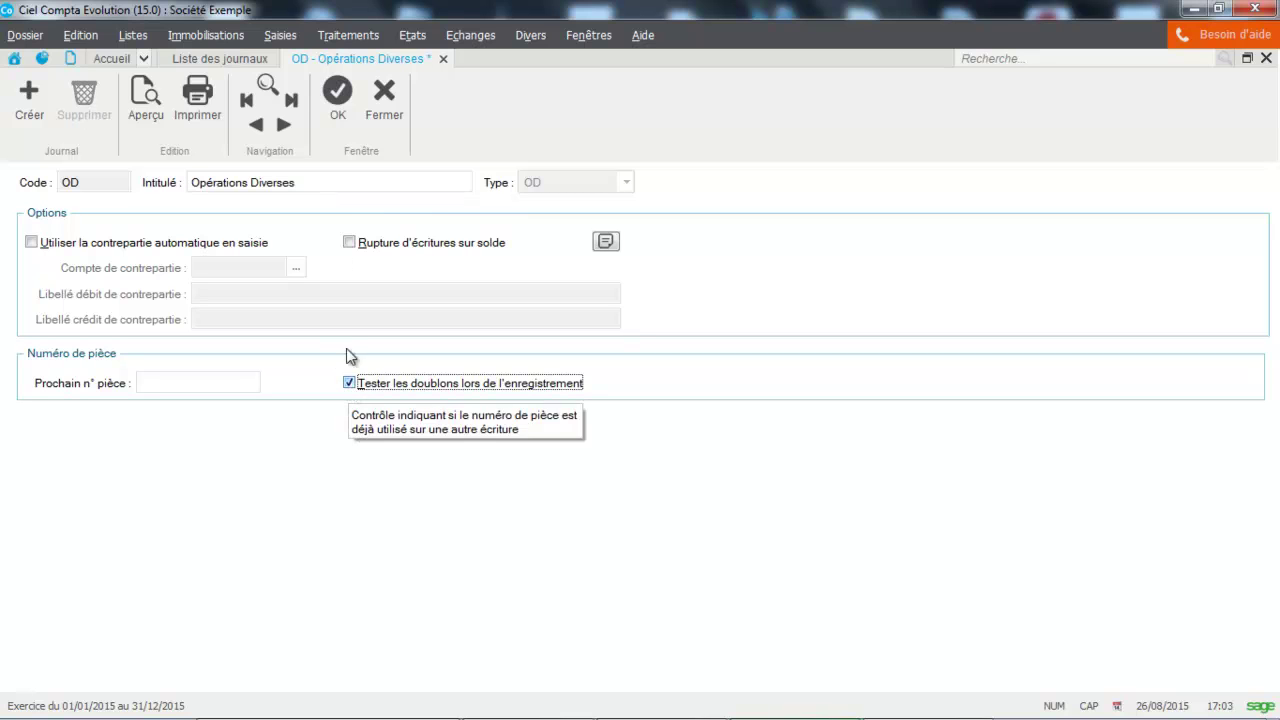
left_click(334, 116)
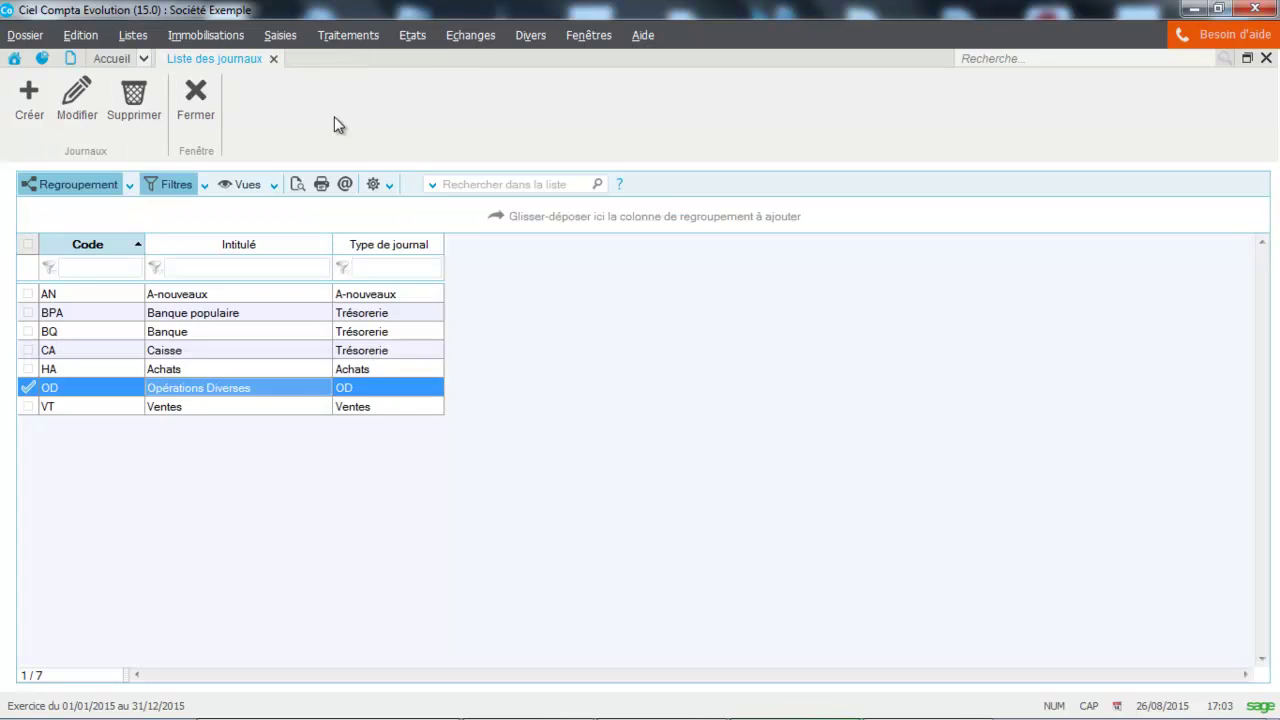
Step: Enable duplicate document number testing on recording for the Ventes journal and save it
double_click(181, 407)
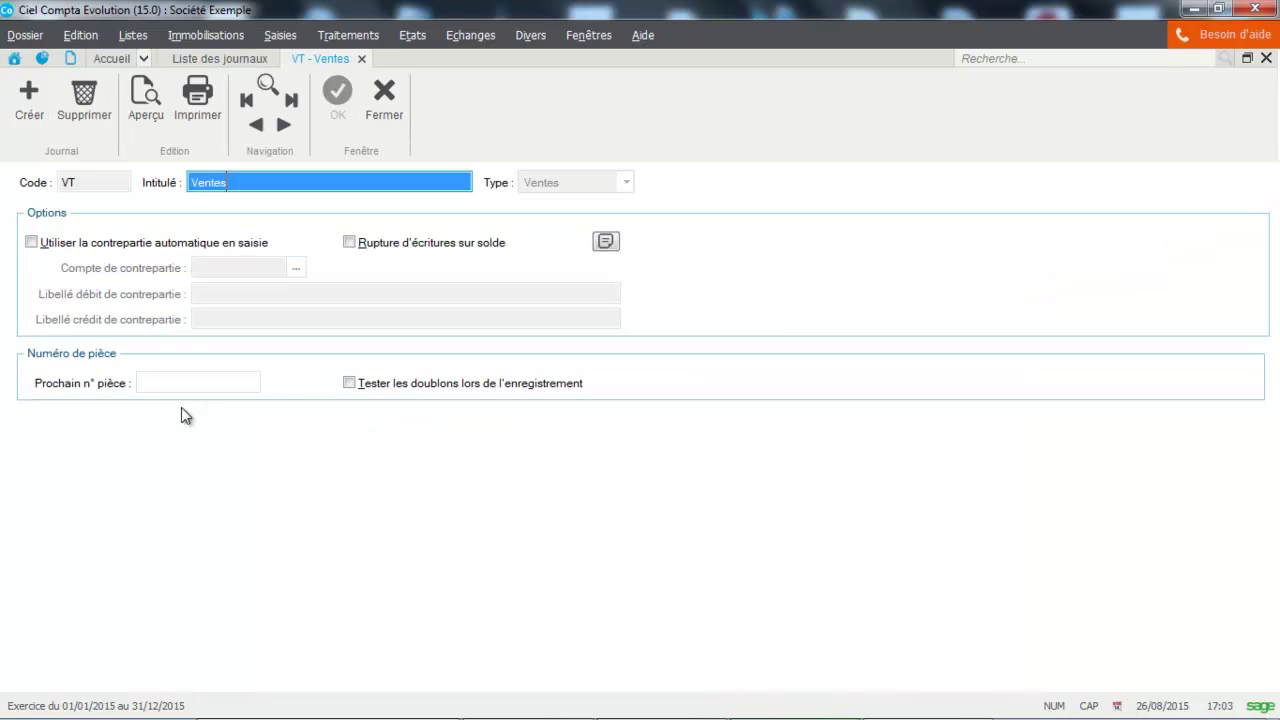
left_click(192, 383)
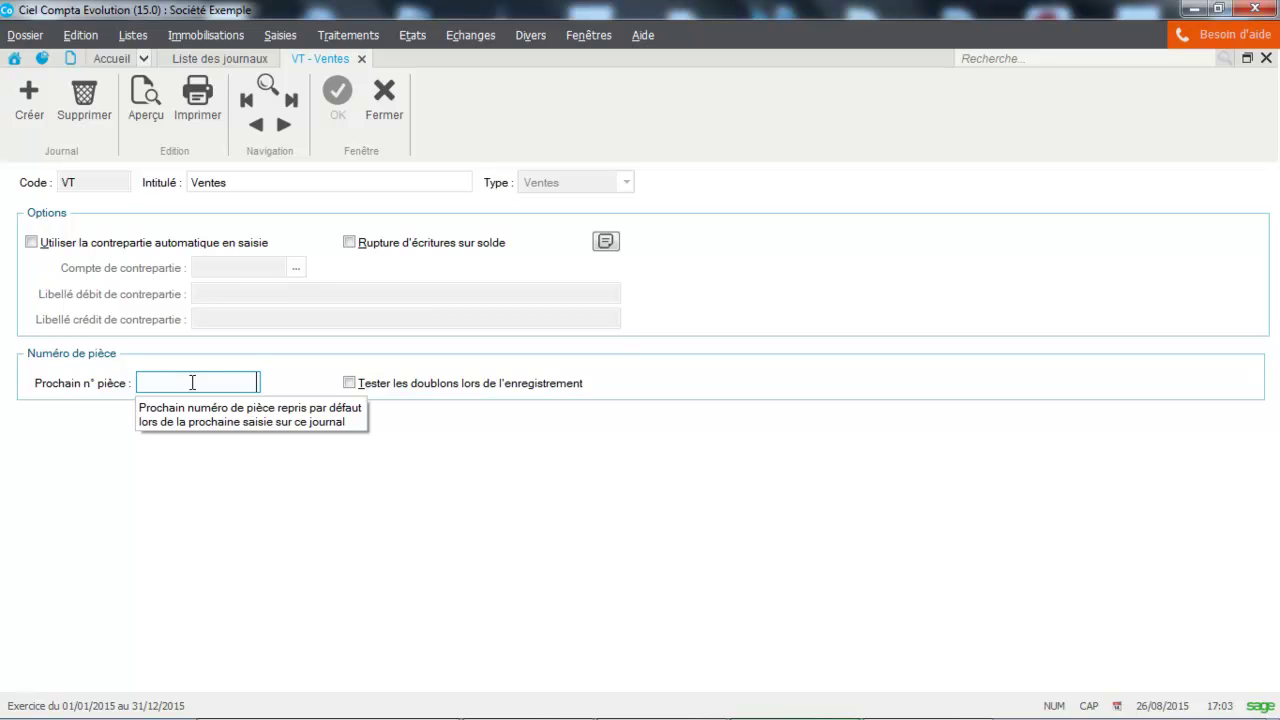
left_click(349, 383)
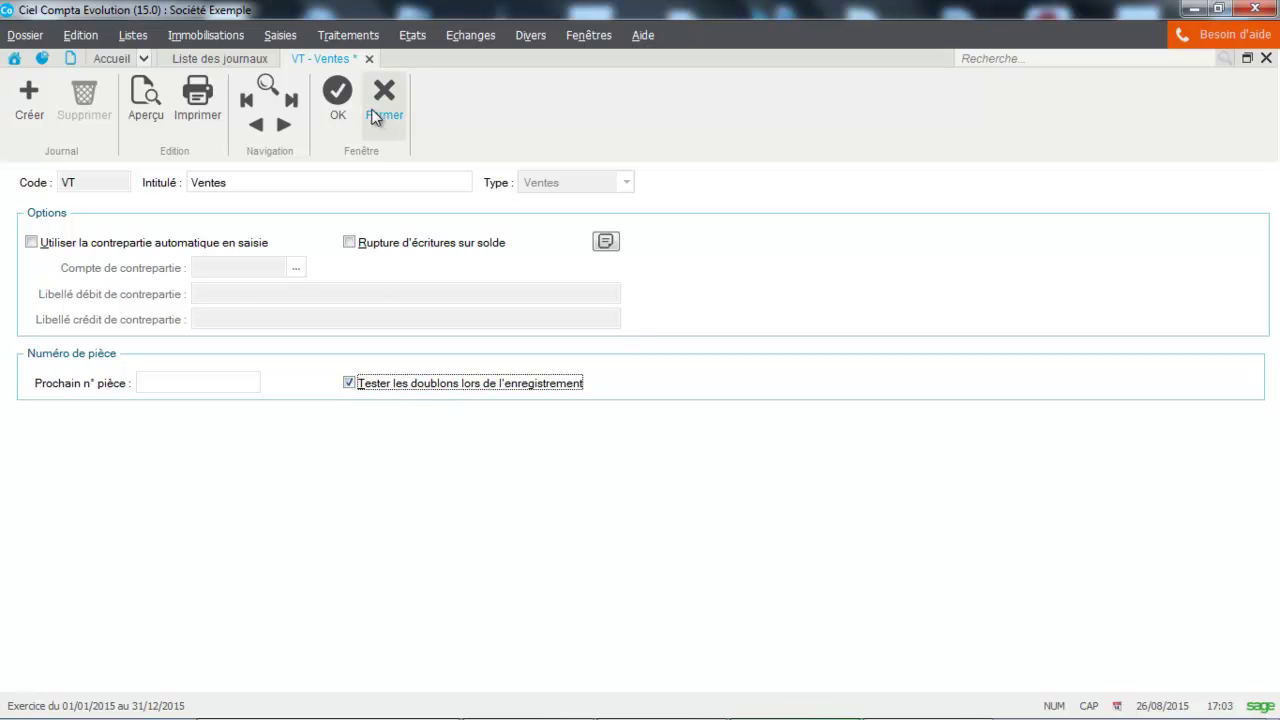
left_click(338, 100)
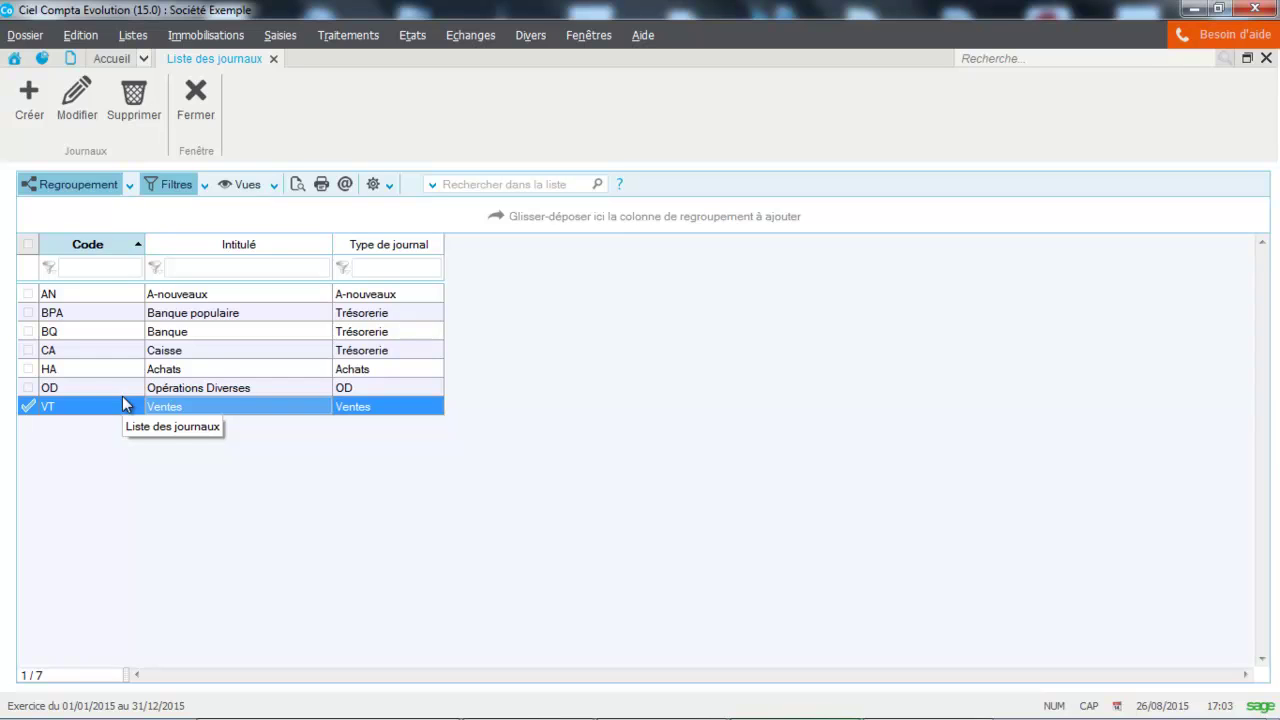
Step: Create a new journal with the code SA and the title Salaires
left_click(30, 112)
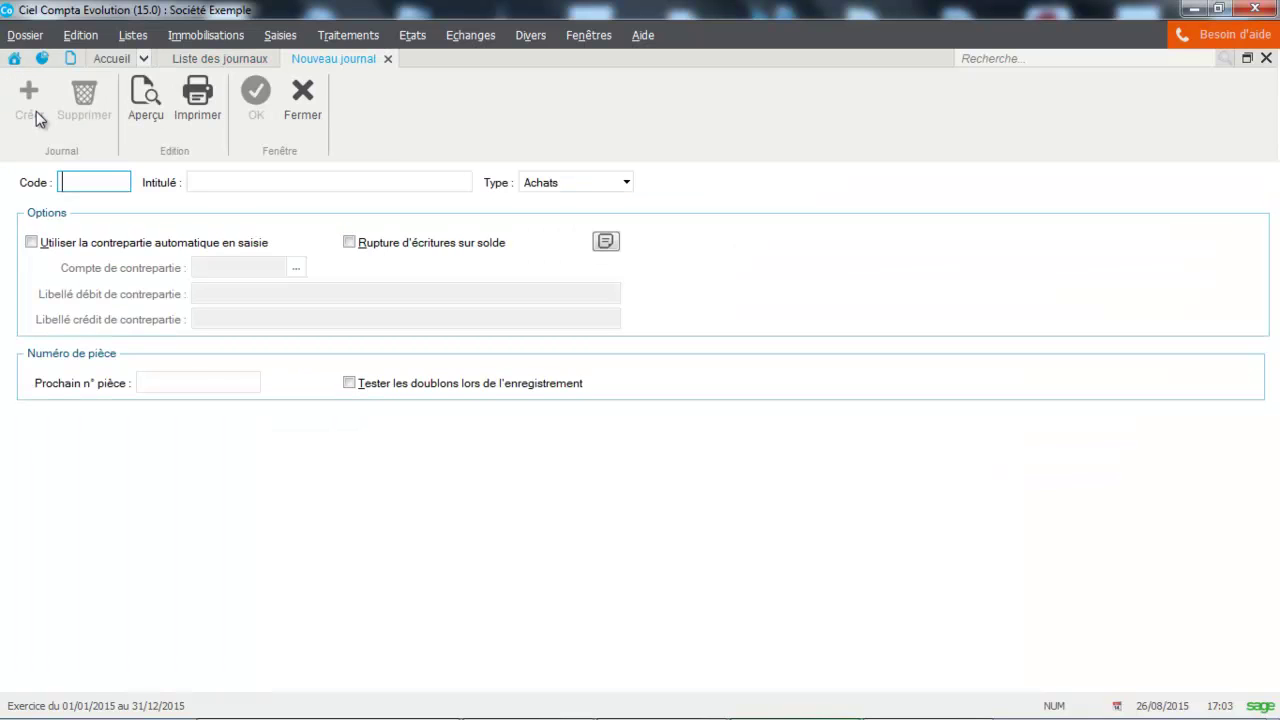
type("S")
key("Caps_Lock")
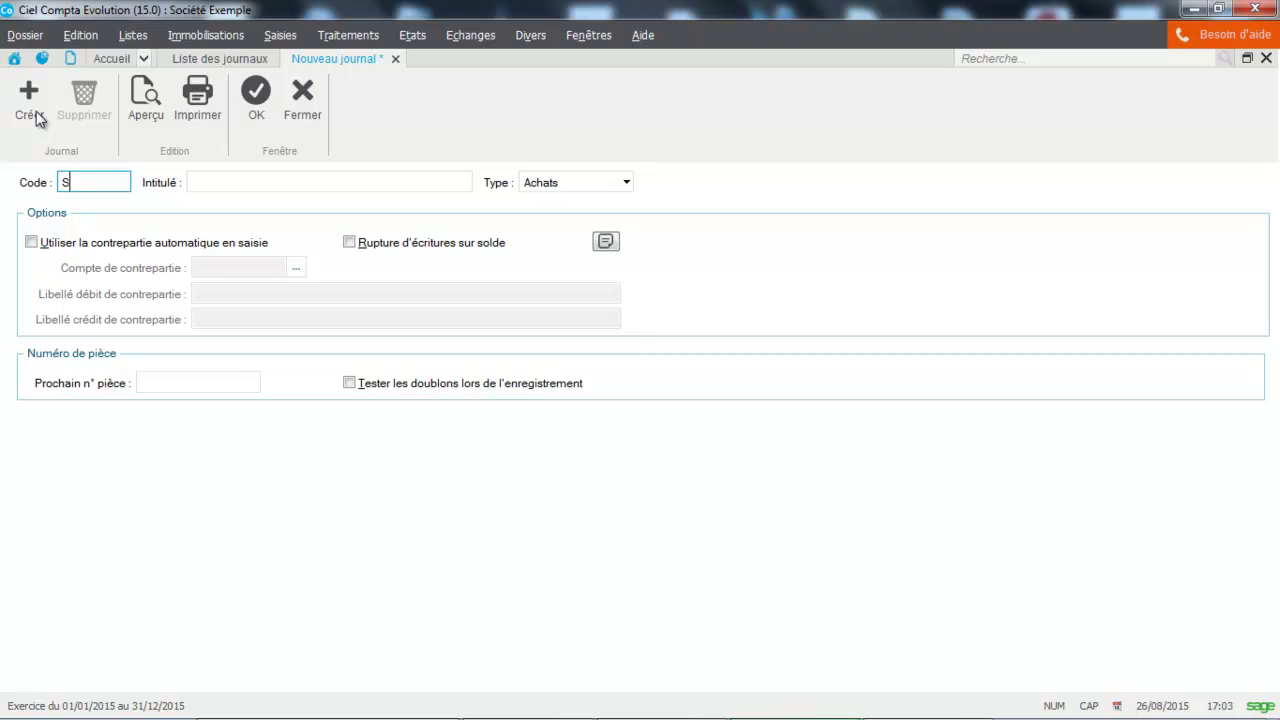
type("A")
key("Tab")
key("Caps_Lock")
type("S")
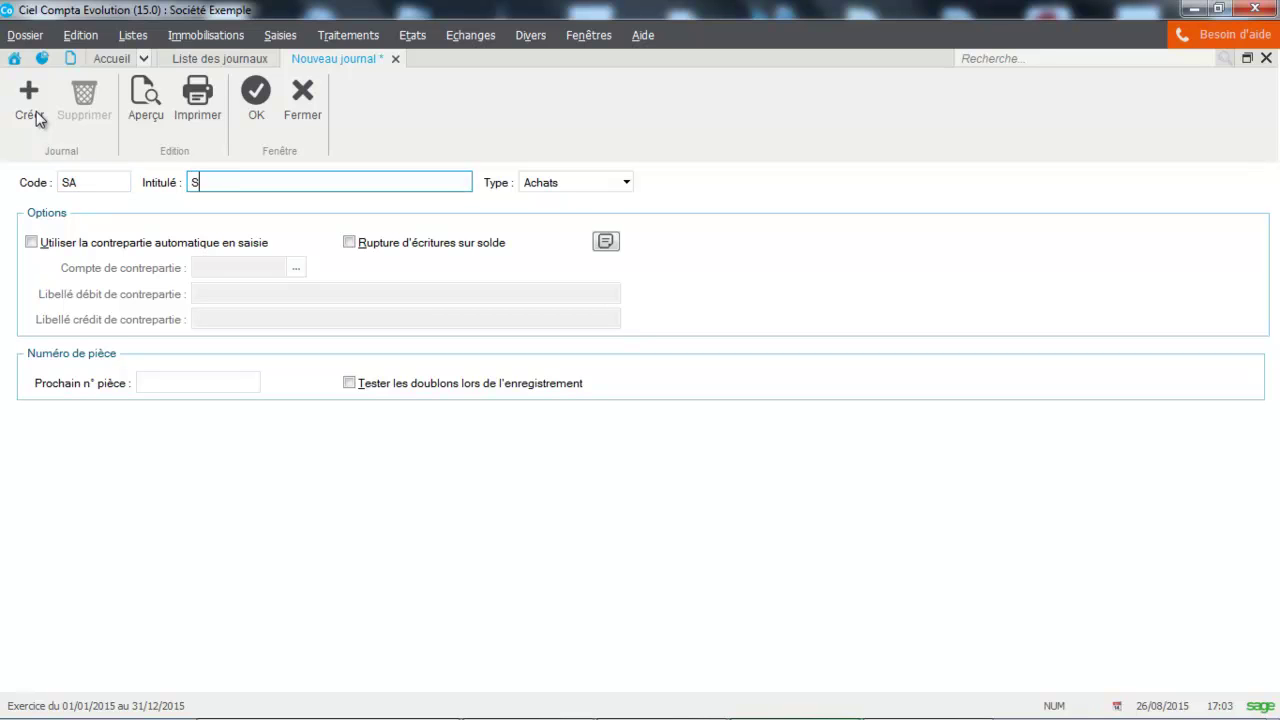
type("alaires")
Step: Set the Salaires journal's type to OD, enable duplicate testing on recording and save the journal
left_click(591, 183)
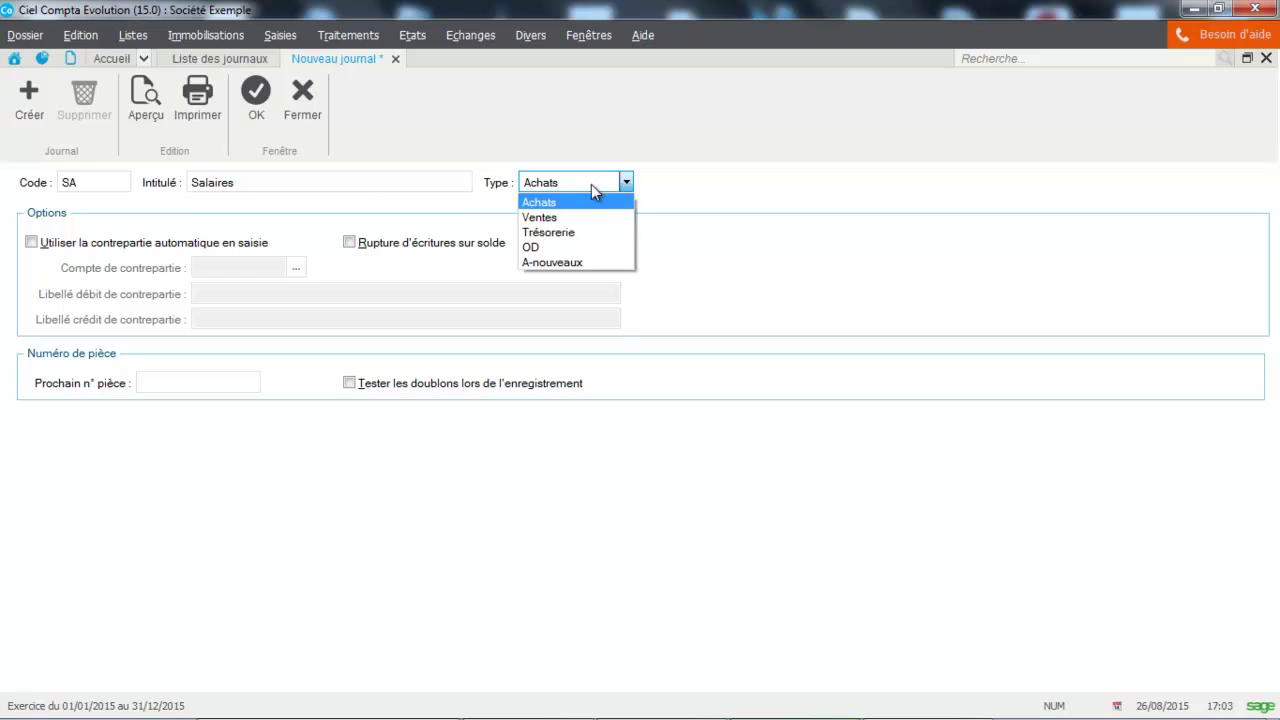
left_click(556, 248)
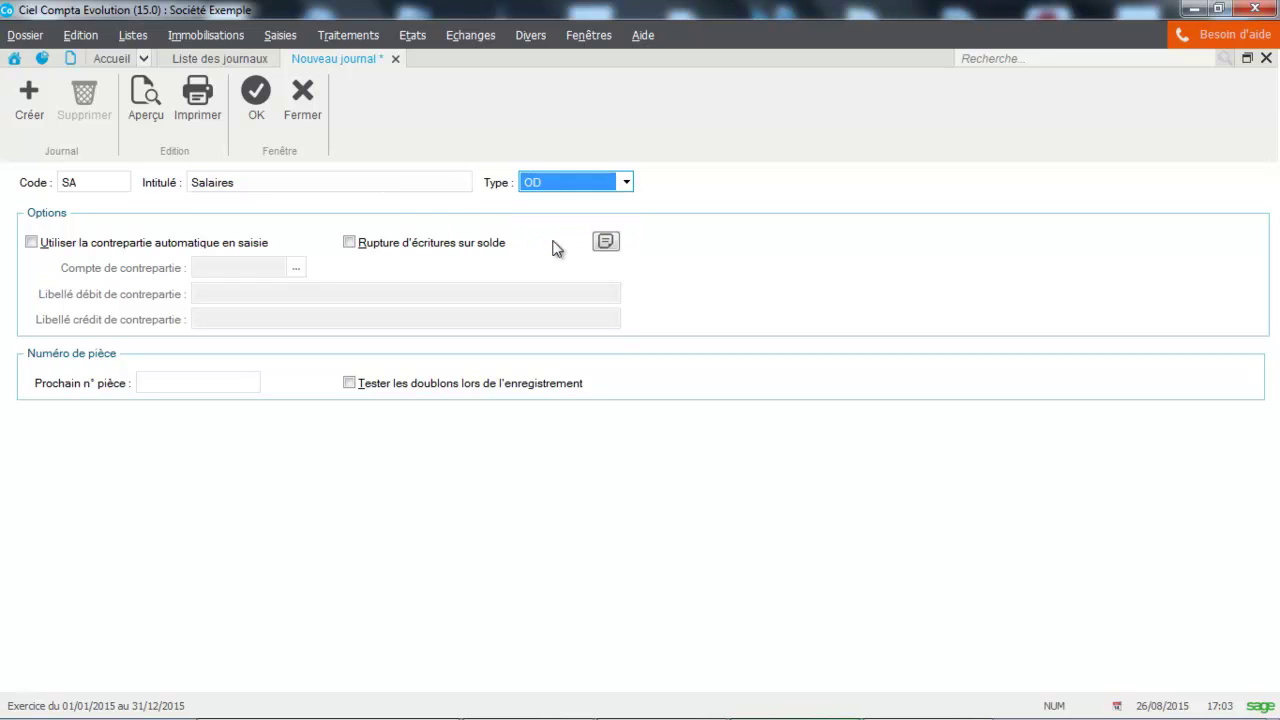
left_click(349, 383)
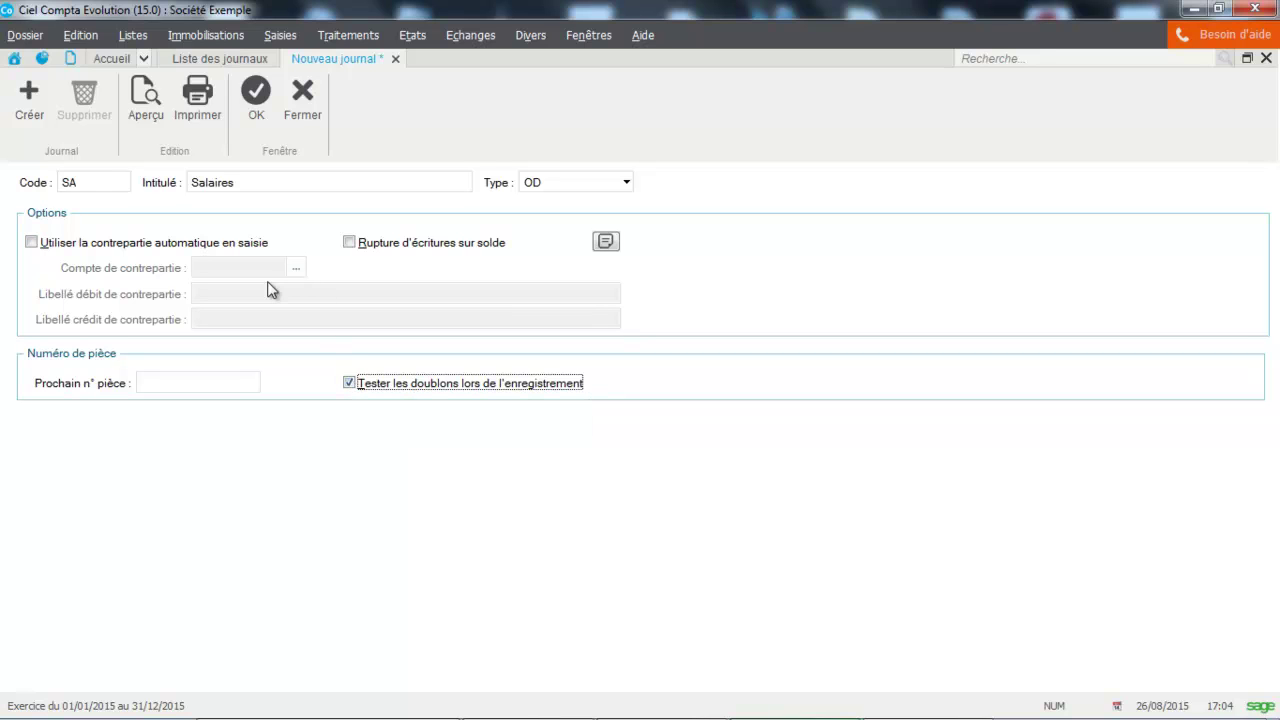
left_click(257, 117)
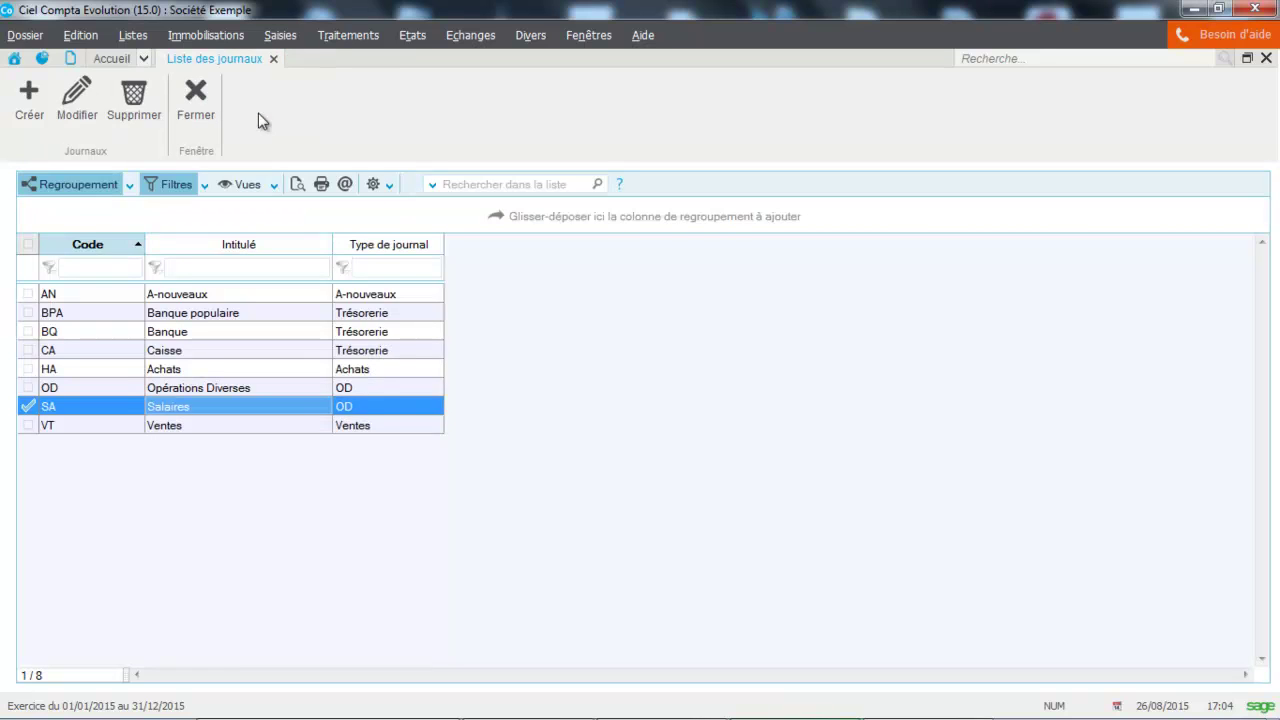